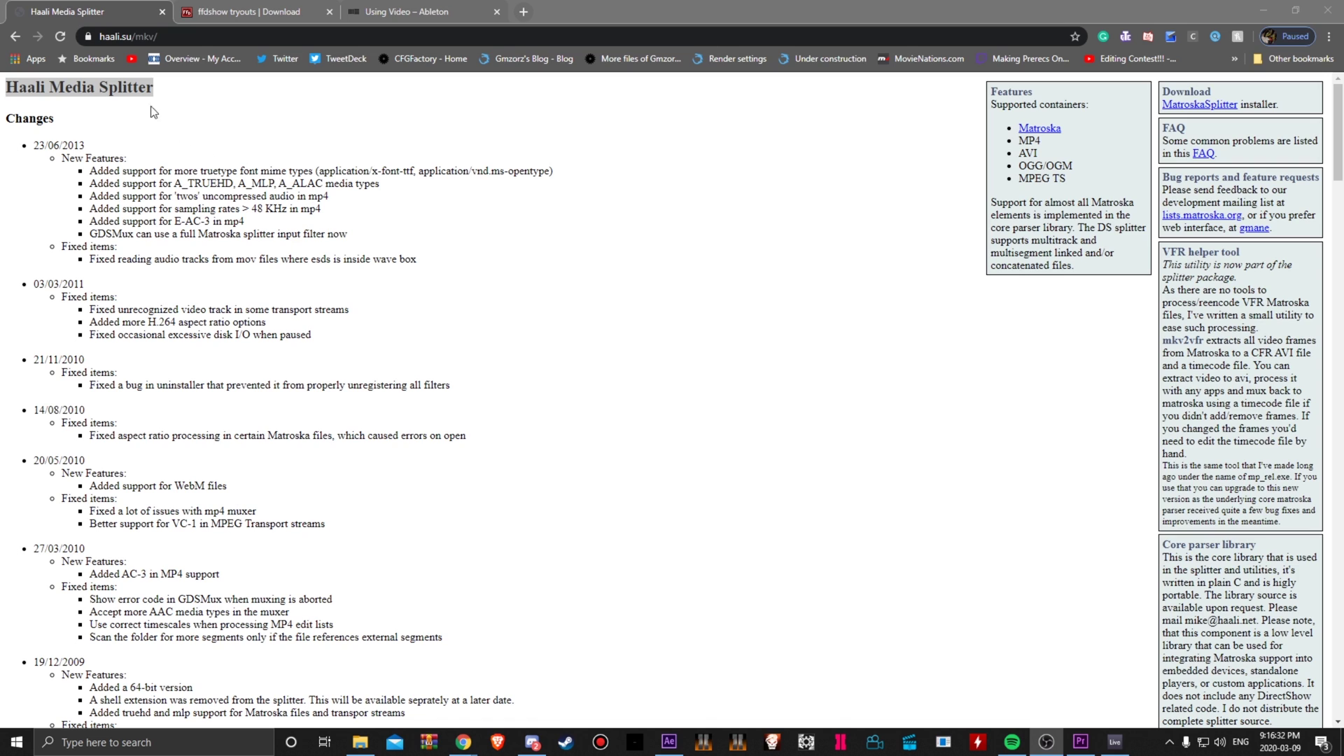
# Step: Move from the Haali Media Splitter page to the ffdshow tryouts download page and highlight its 64-bit download line
pyautogui.moveTo(160, 89); pyautogui.dragTo(28, 87)
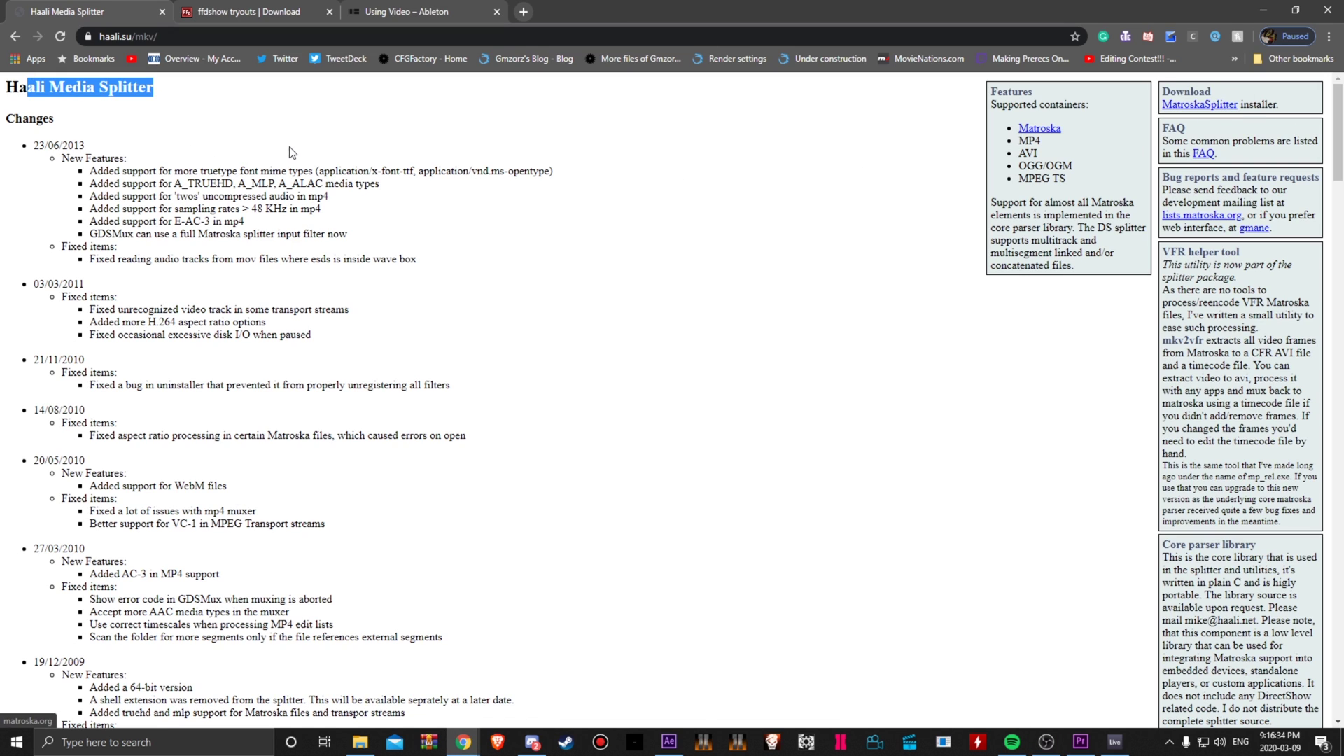
pyautogui.click(267, 9)
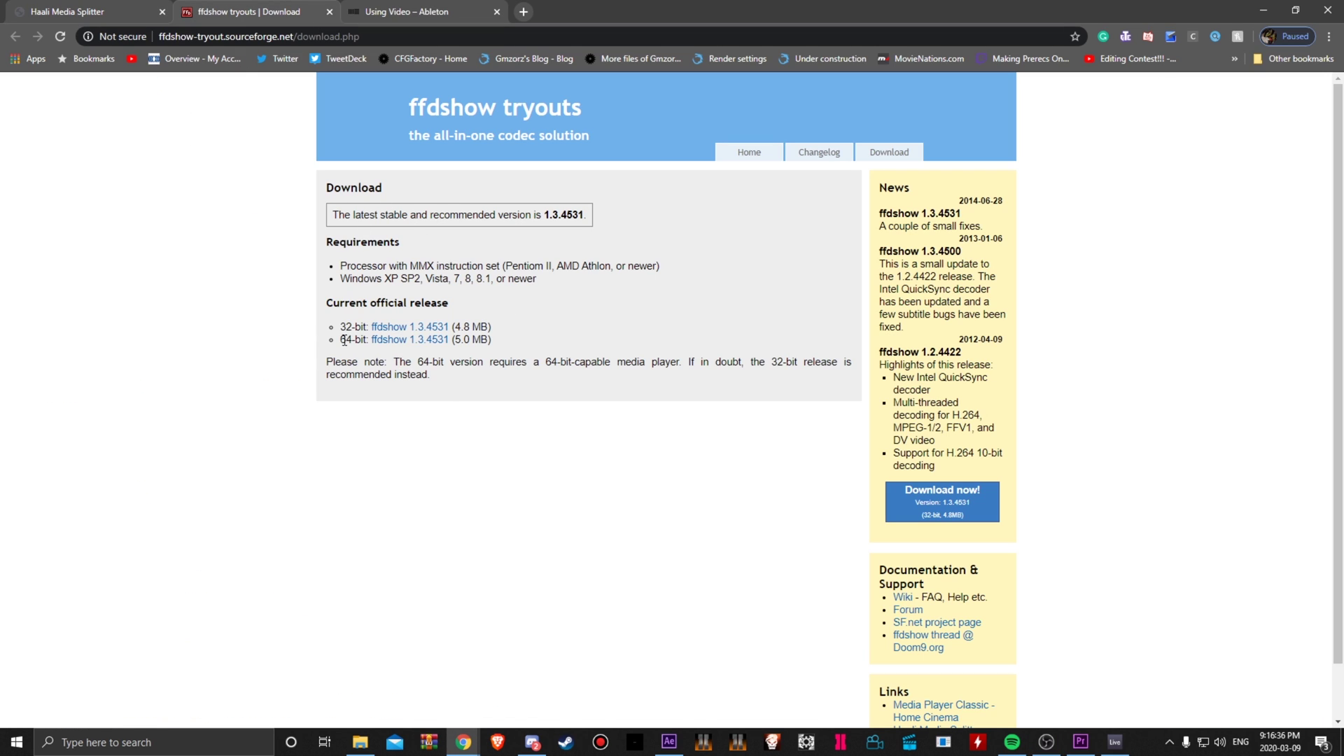
pyautogui.moveTo(341, 339); pyautogui.dragTo(491, 340)
pyautogui.click(491, 340)
# Step: Build a crohma_key sequence from crohma_key.mp4 and set its H.264 export to the 'ableton render mp4' preset
pyautogui.click(1081, 742)
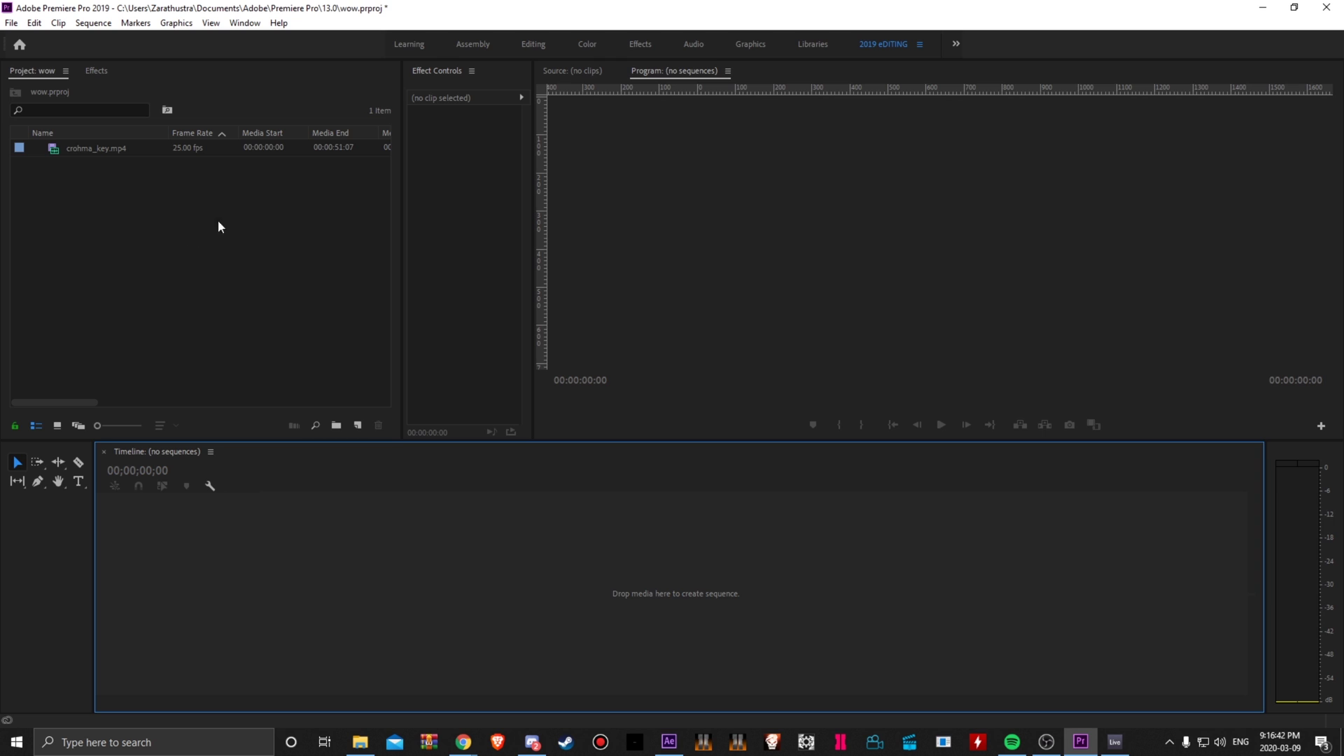
pyautogui.moveTo(100, 149); pyautogui.dragTo(519, 588)
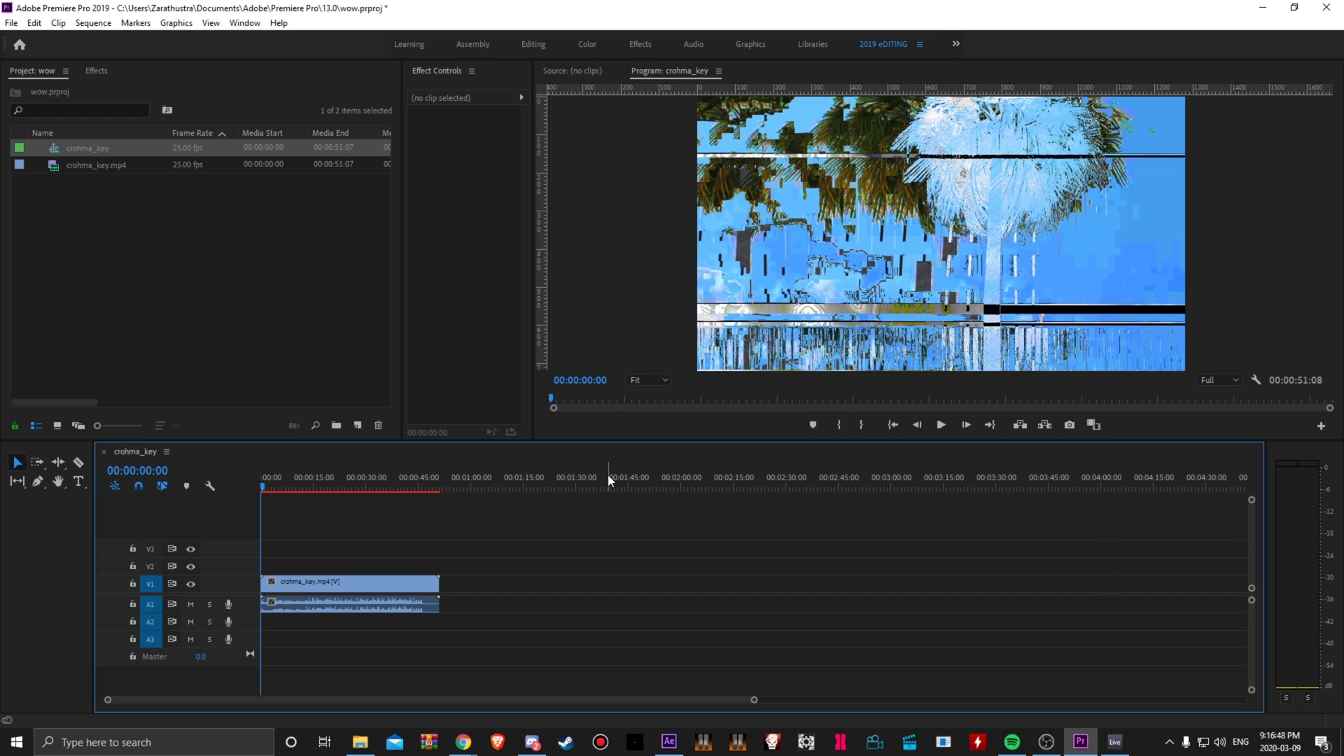
pyautogui.hotkey('ctrl', 'm')
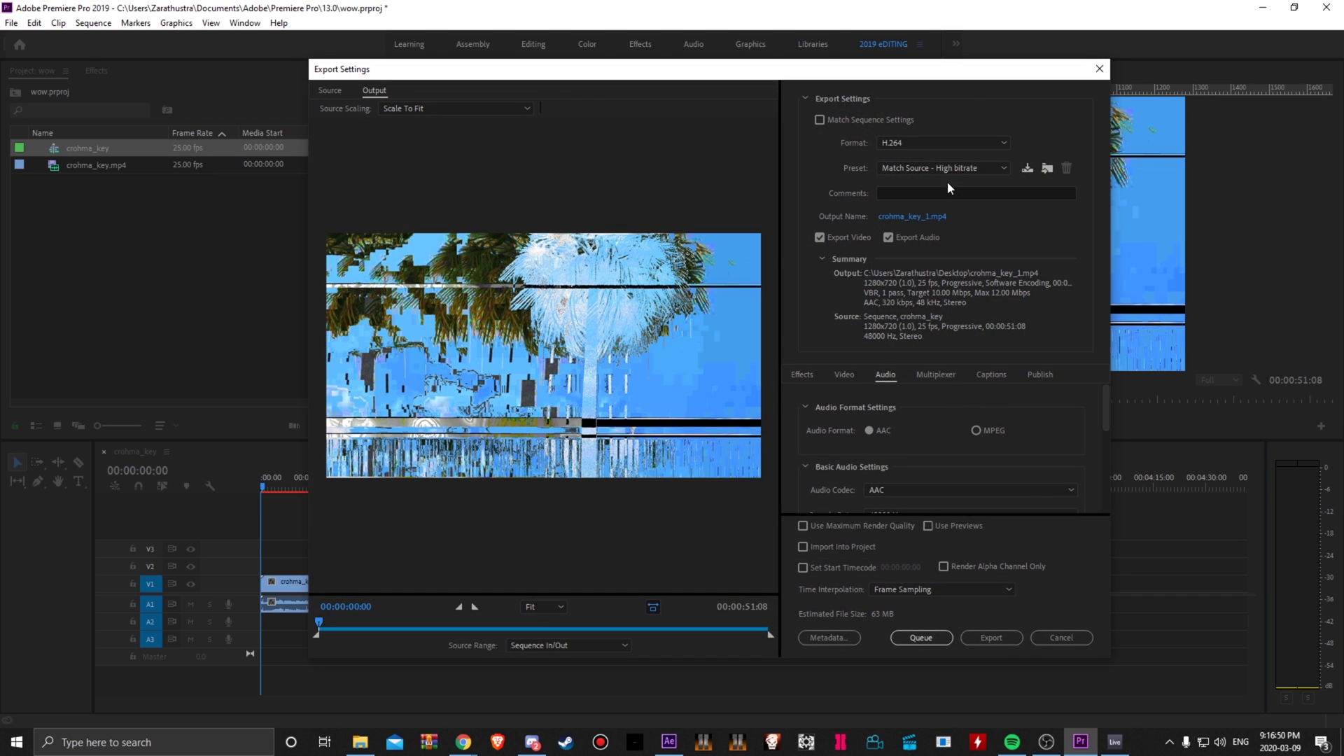
pyautogui.click(923, 143)
pyautogui.click(917, 360)
pyautogui.click(934, 169)
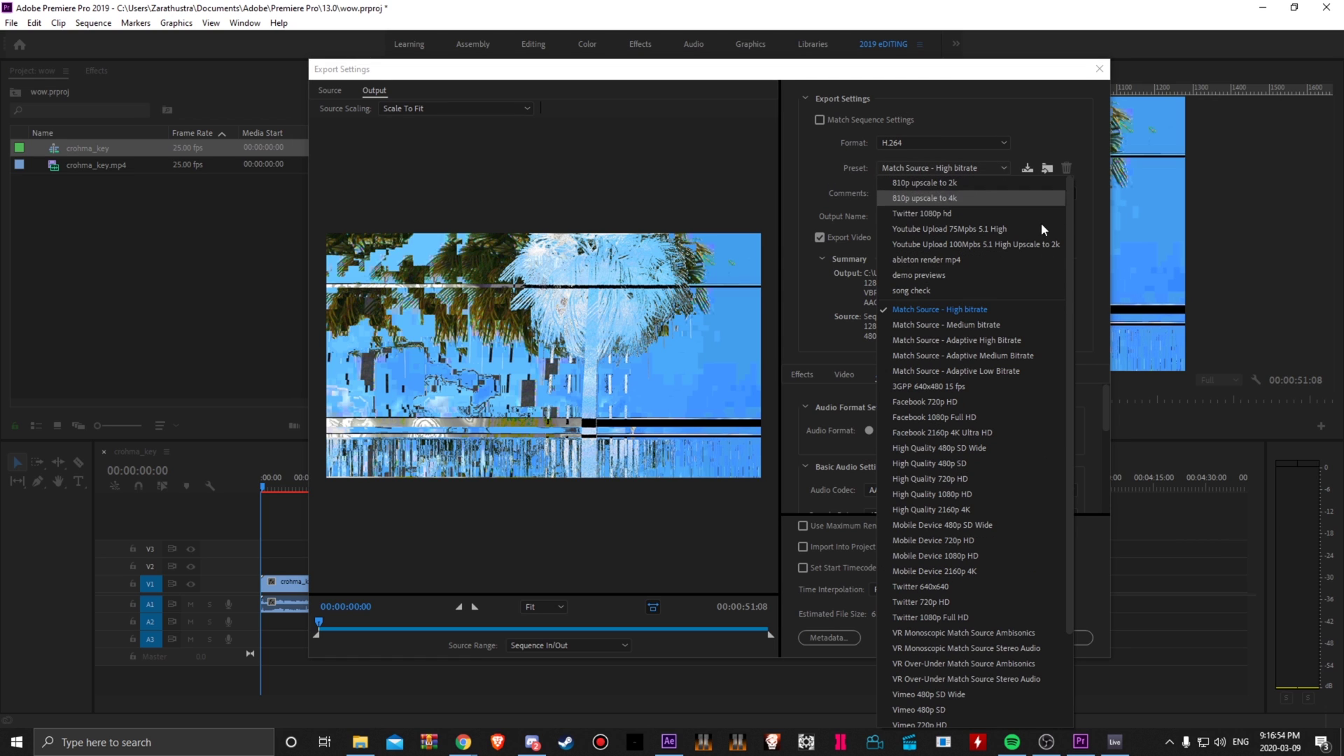
pyautogui.click(954, 260)
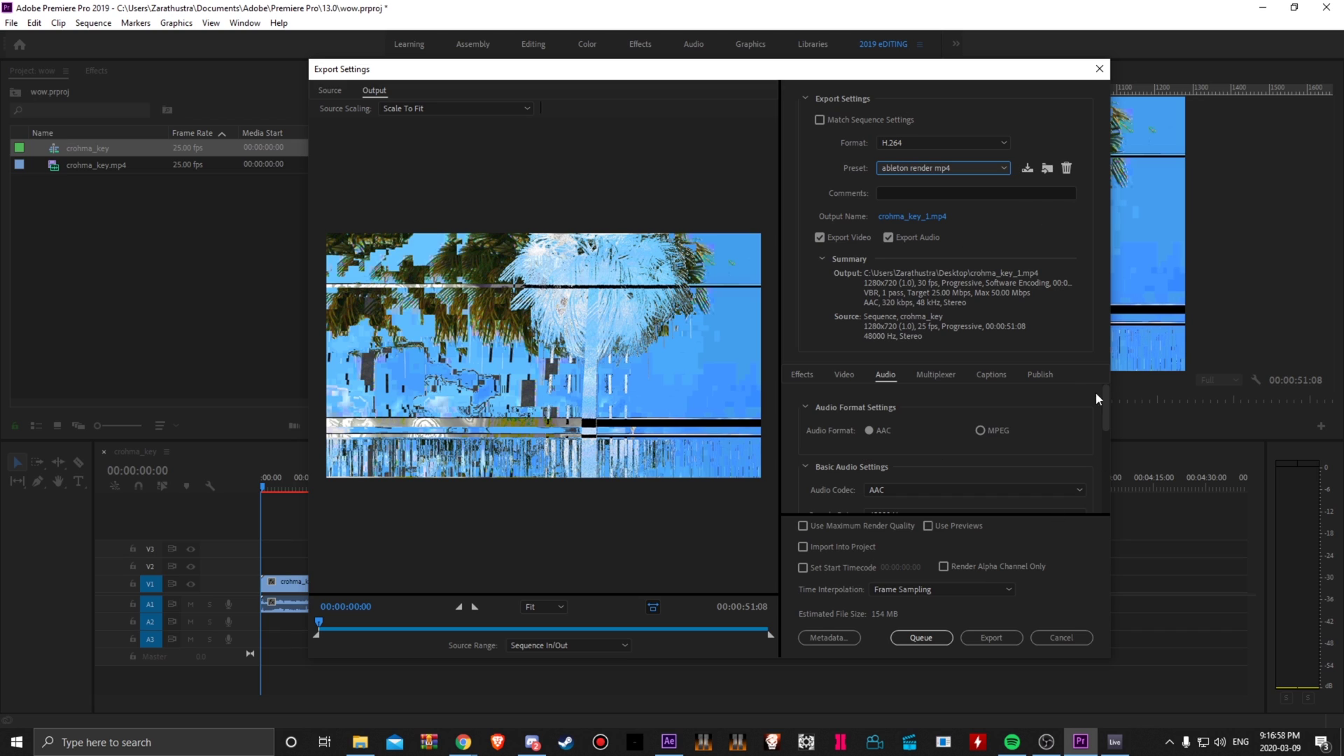
# Step: Review the export video settings, keeping frame rate at 30, down to bitrate and Key Frame Distance
pyautogui.click(844, 376)
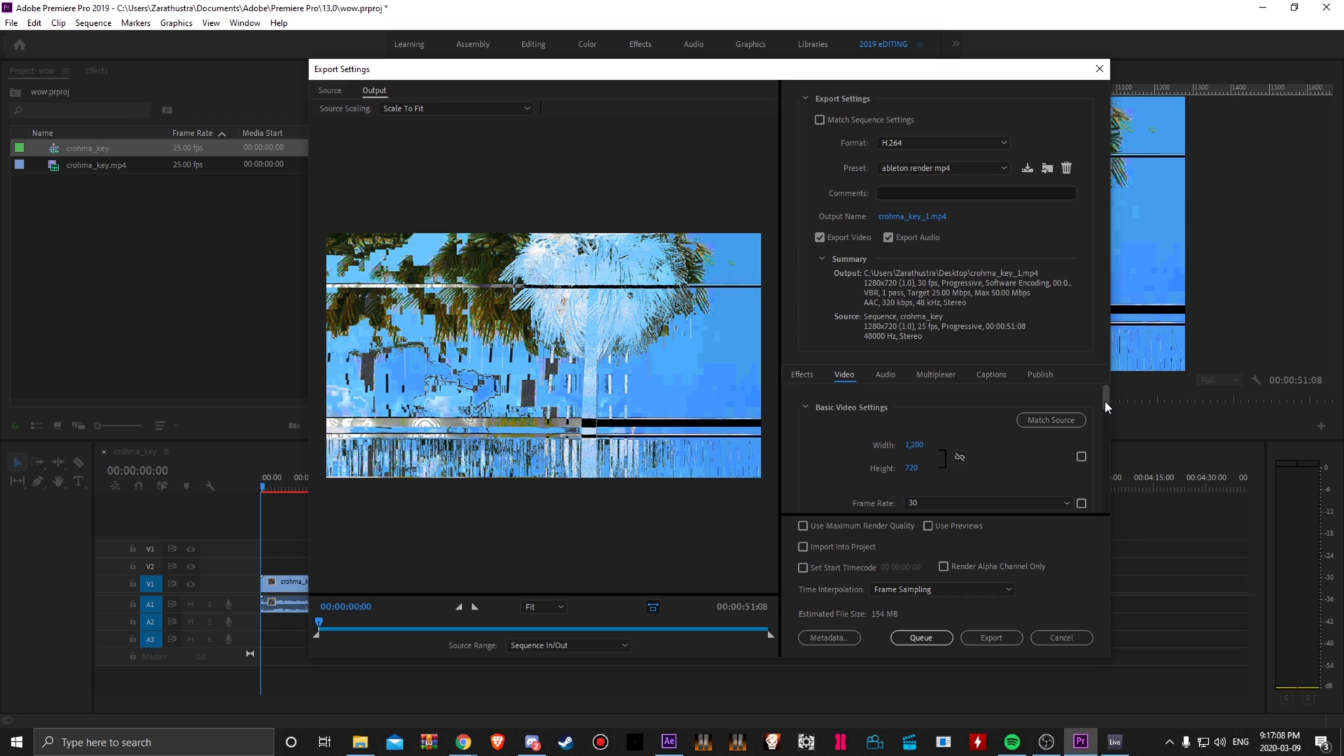
pyautogui.moveTo(1105, 400); pyautogui.dragTo(1102, 416)
pyautogui.click(944, 427)
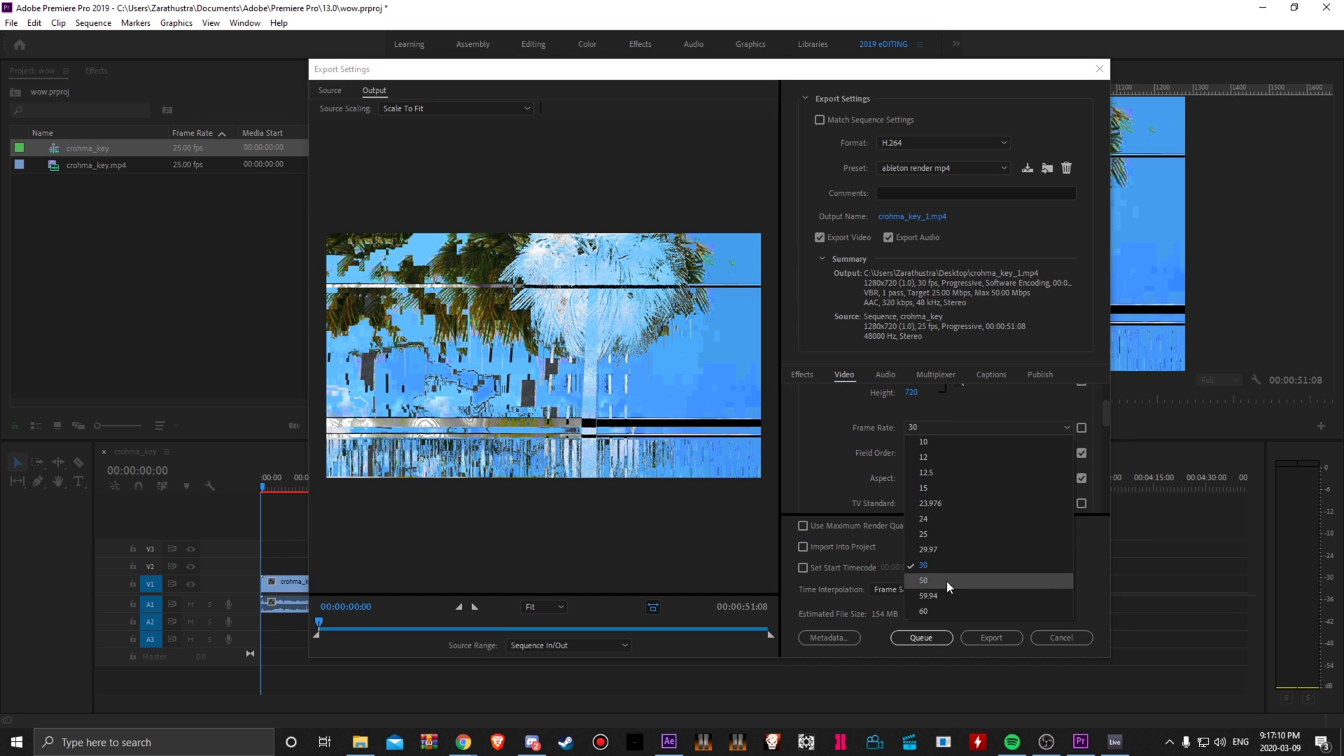
pyautogui.click(931, 431)
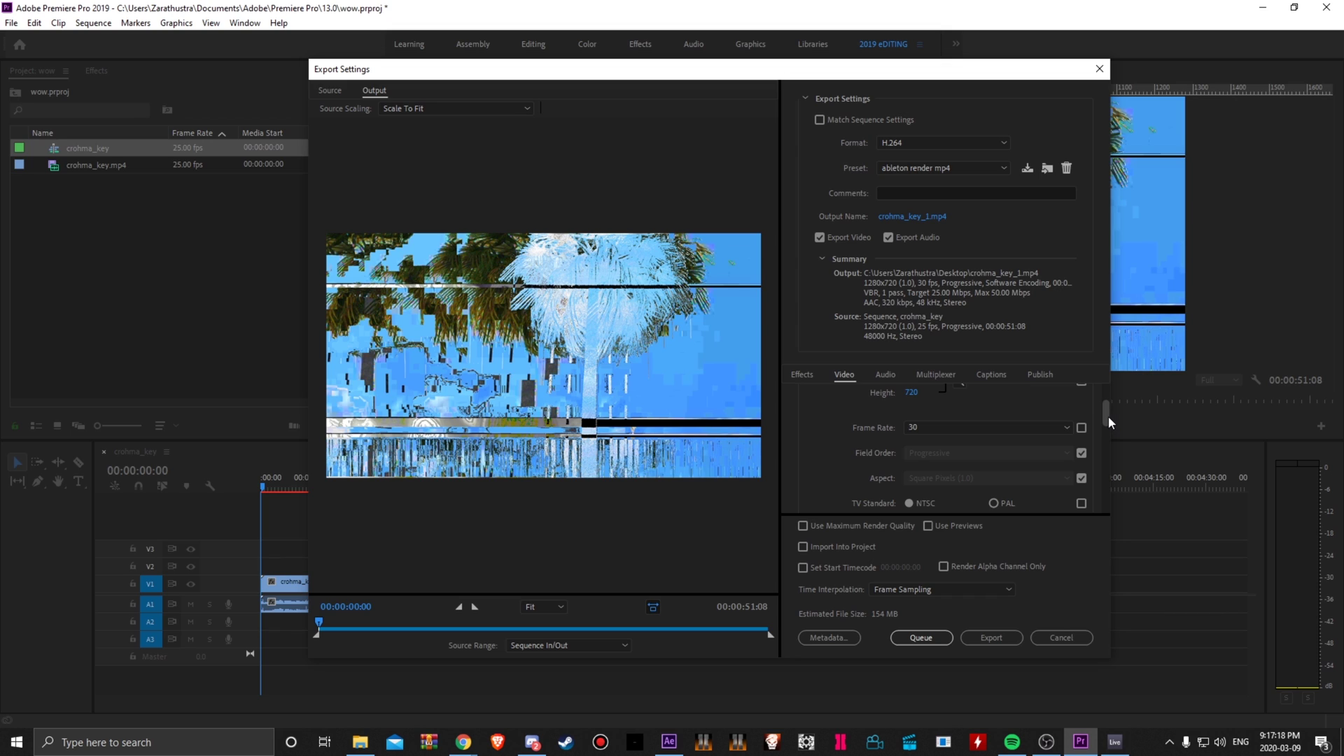
pyautogui.click(987, 427)
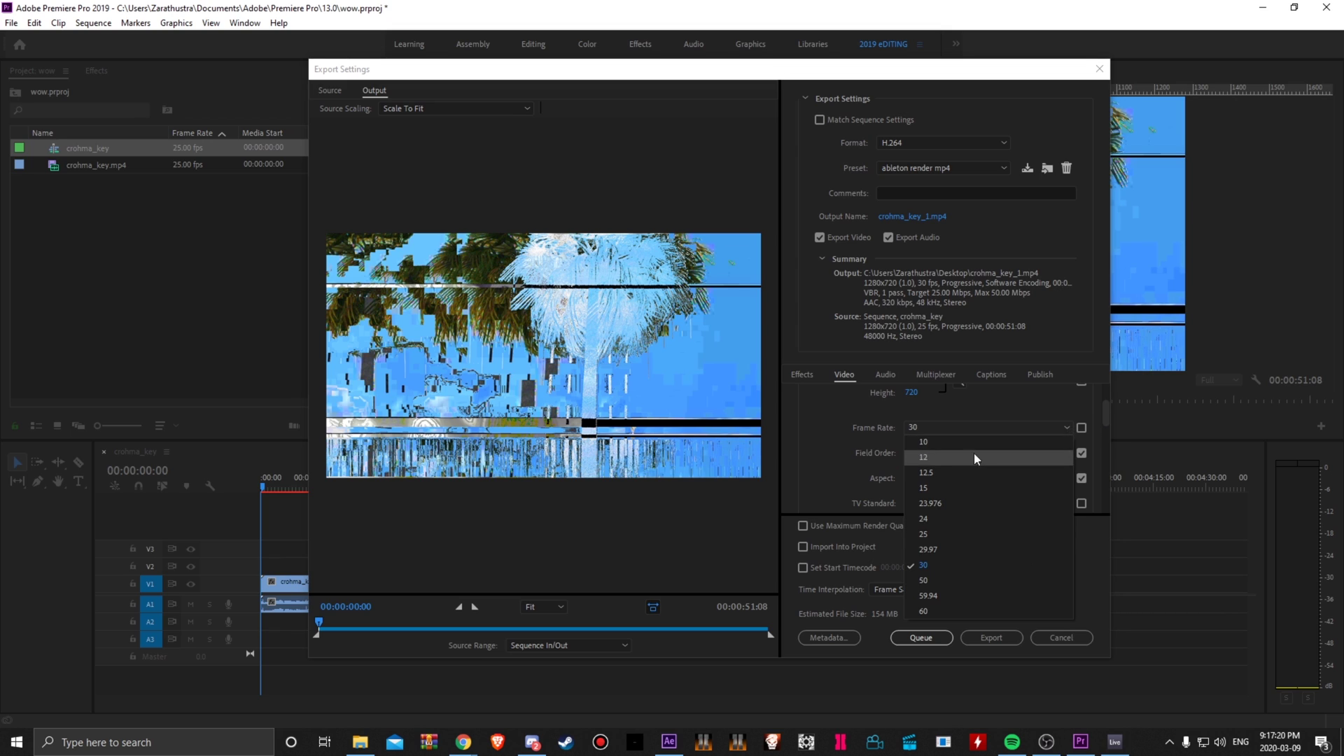
pyautogui.click(867, 502)
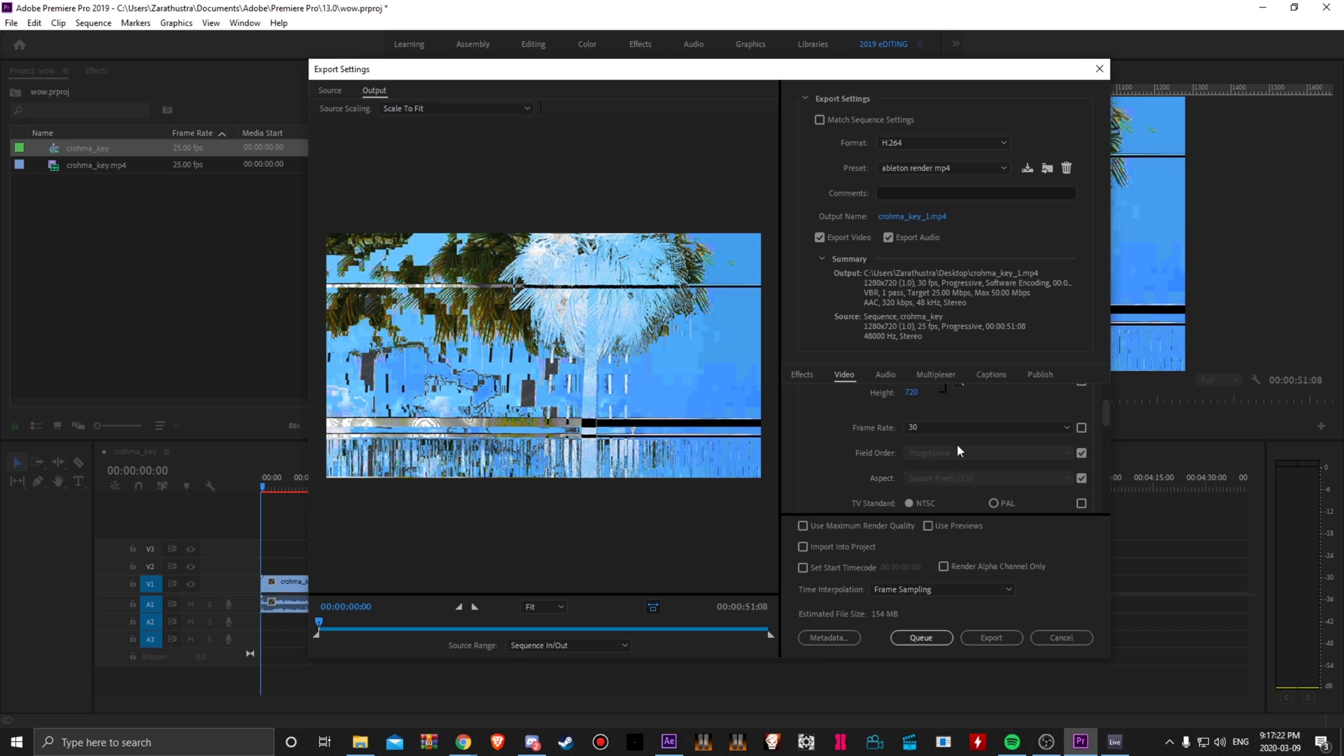
pyautogui.moveTo(1106, 415); pyautogui.dragTo(1110, 447)
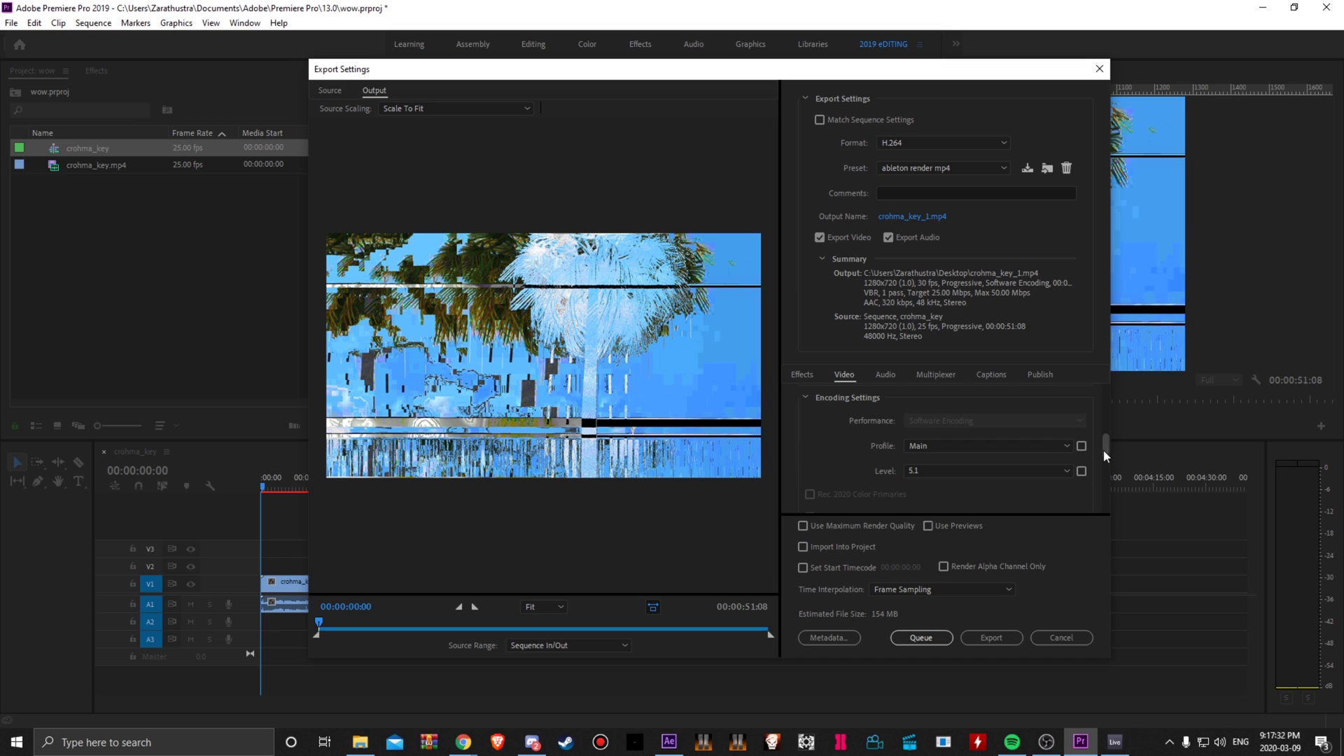
pyautogui.moveTo(1104, 451); pyautogui.dragTo(1108, 480)
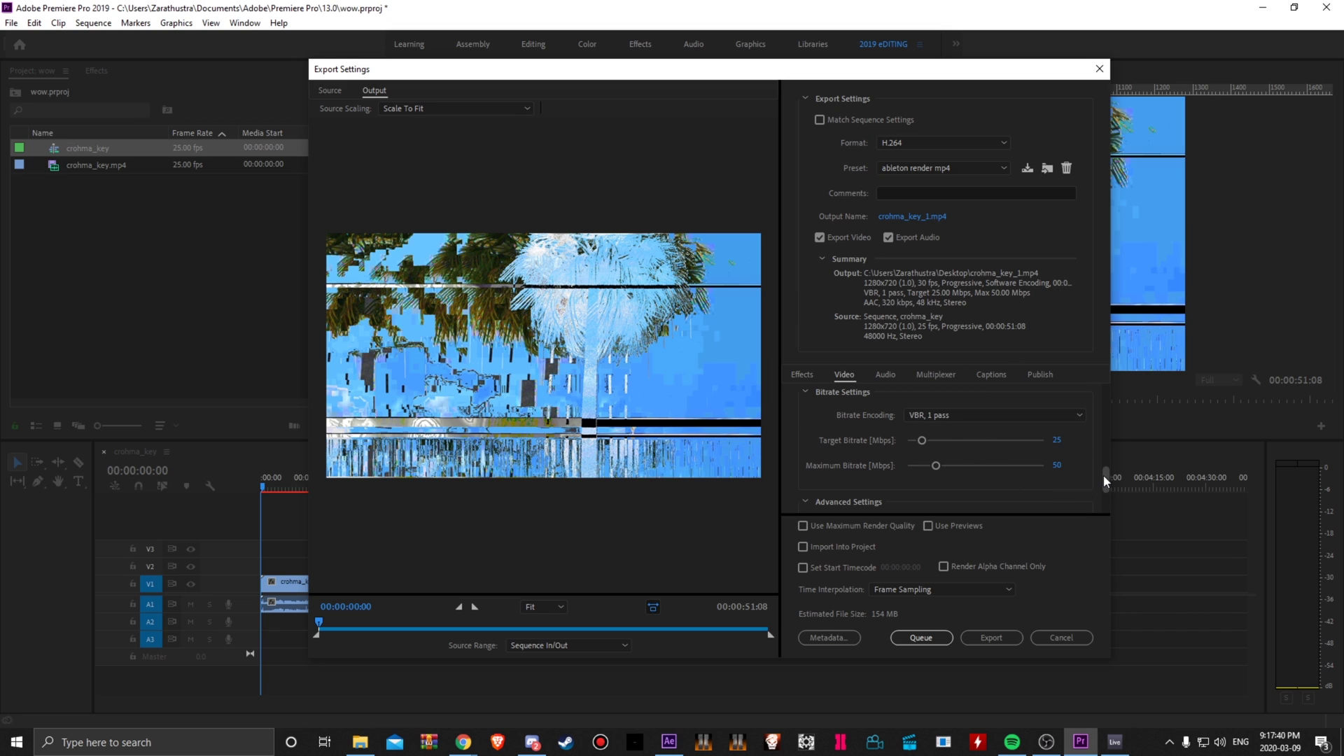
pyautogui.moveTo(1103, 475); pyautogui.dragTo(1106, 489)
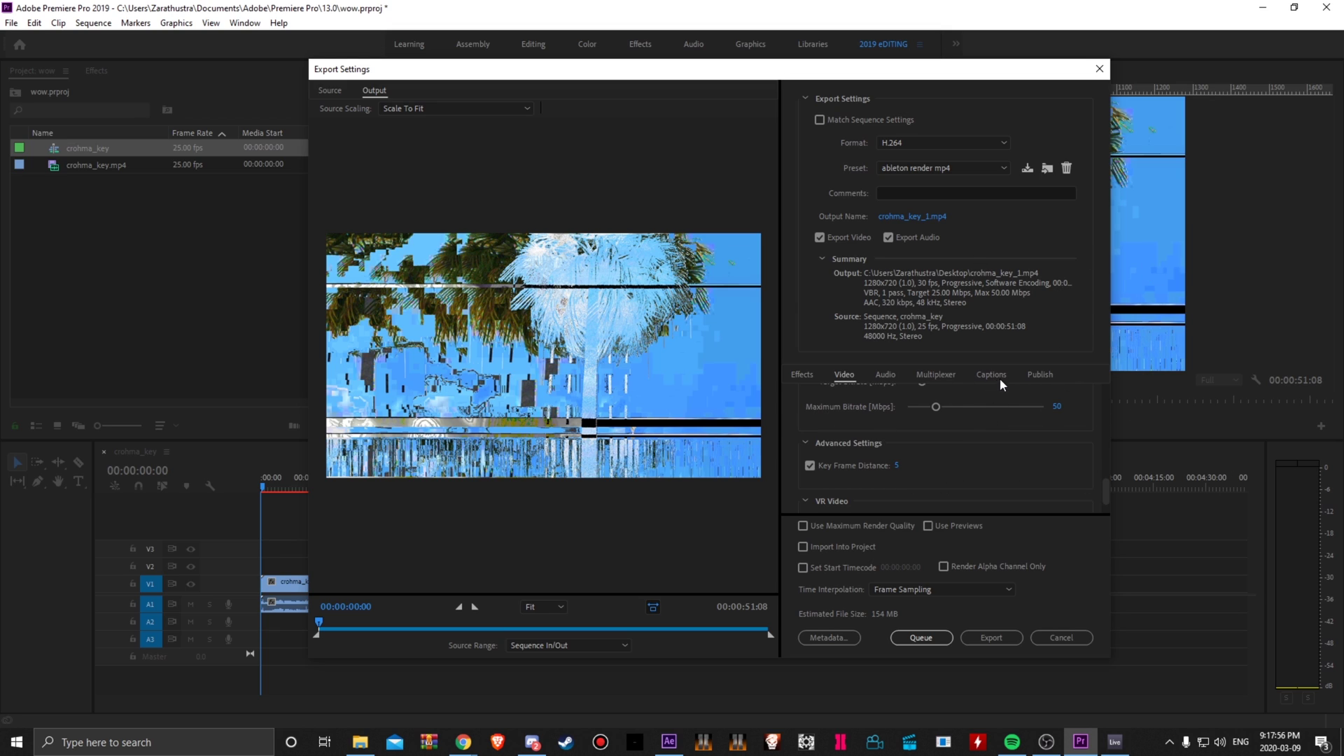
# Step: Check the audio export settings, return to video, and export the sequence as crohma_key_1.mp4
pyautogui.click(883, 375)
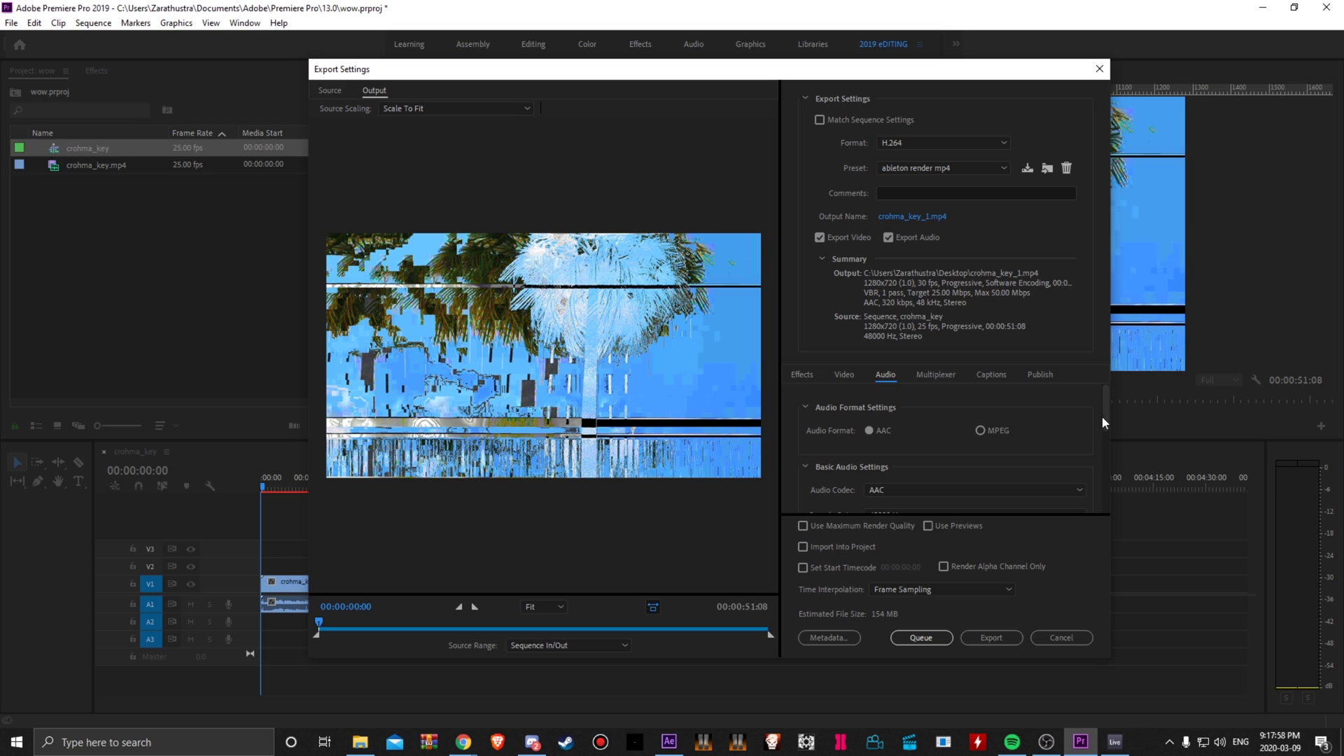
pyautogui.moveTo(1102, 416); pyautogui.dragTo(1106, 471)
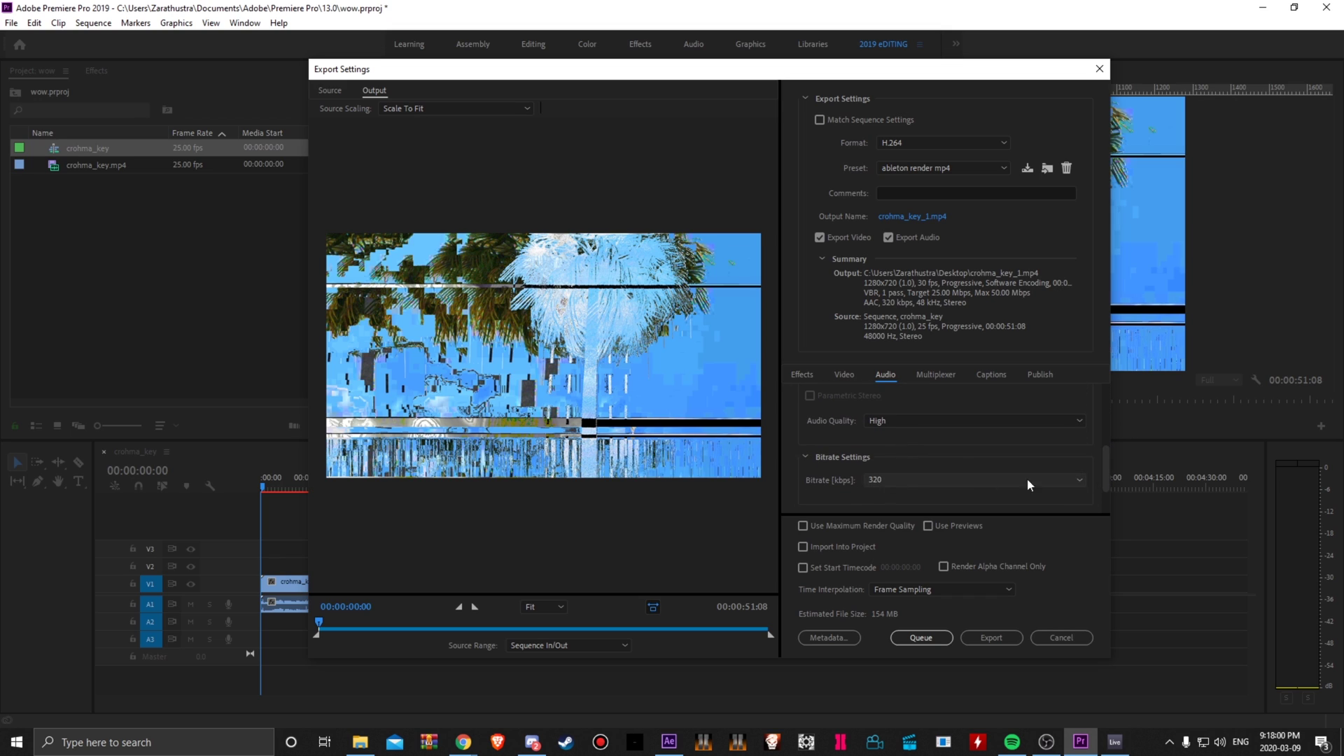
pyautogui.scroll(-2, 906, 434)
pyautogui.click(846, 376)
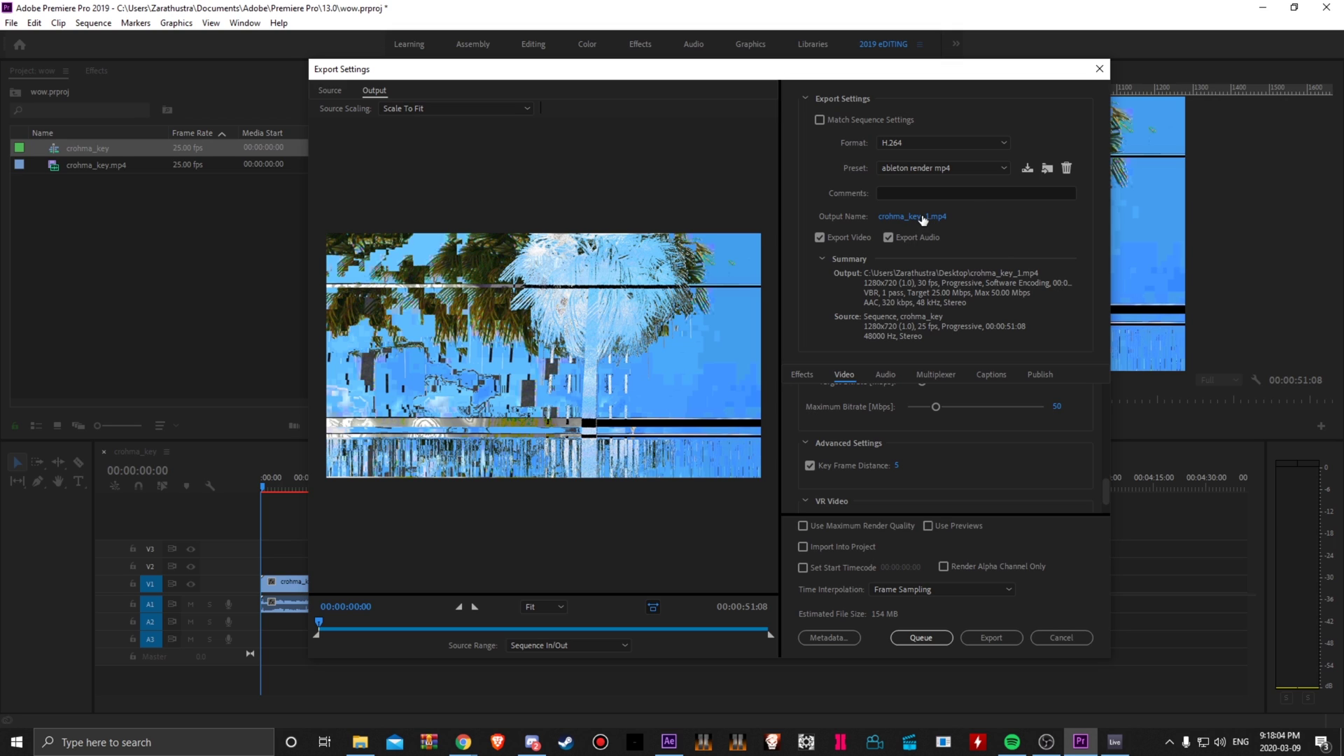
pyautogui.click(995, 636)
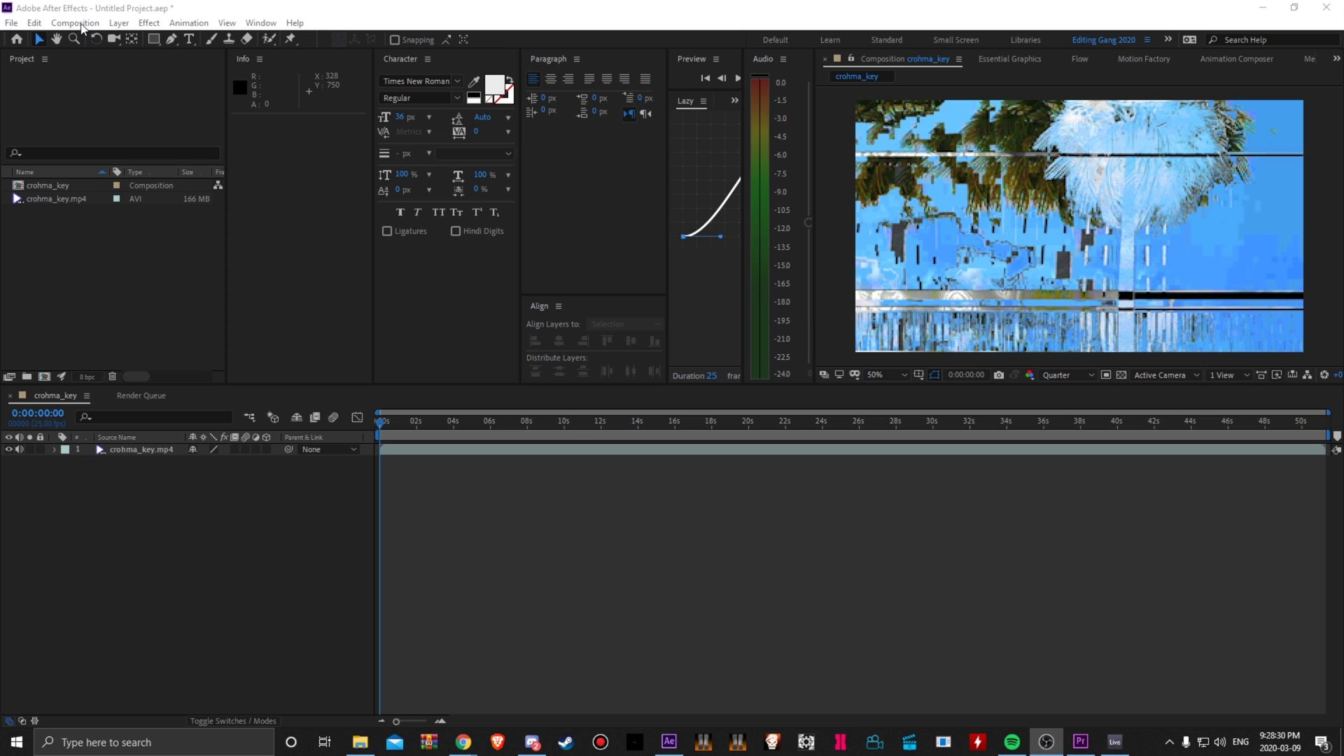
# Step: In the Render Queue, accept crohma_key's Best Settings and bring up its AfterCodecs .mp4 output module
pyautogui.click(75, 22)
pyautogui.click(260, 552)
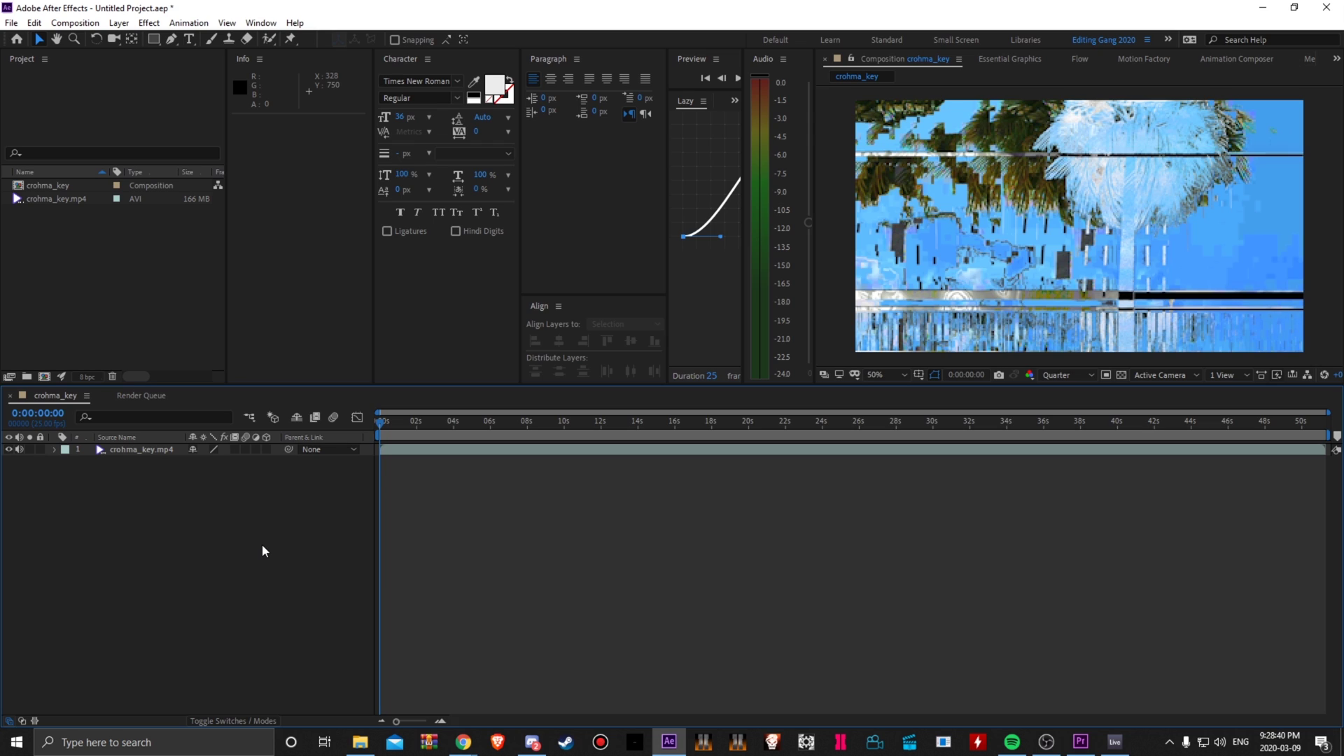
pyautogui.click(142, 396)
pyautogui.click(118, 479)
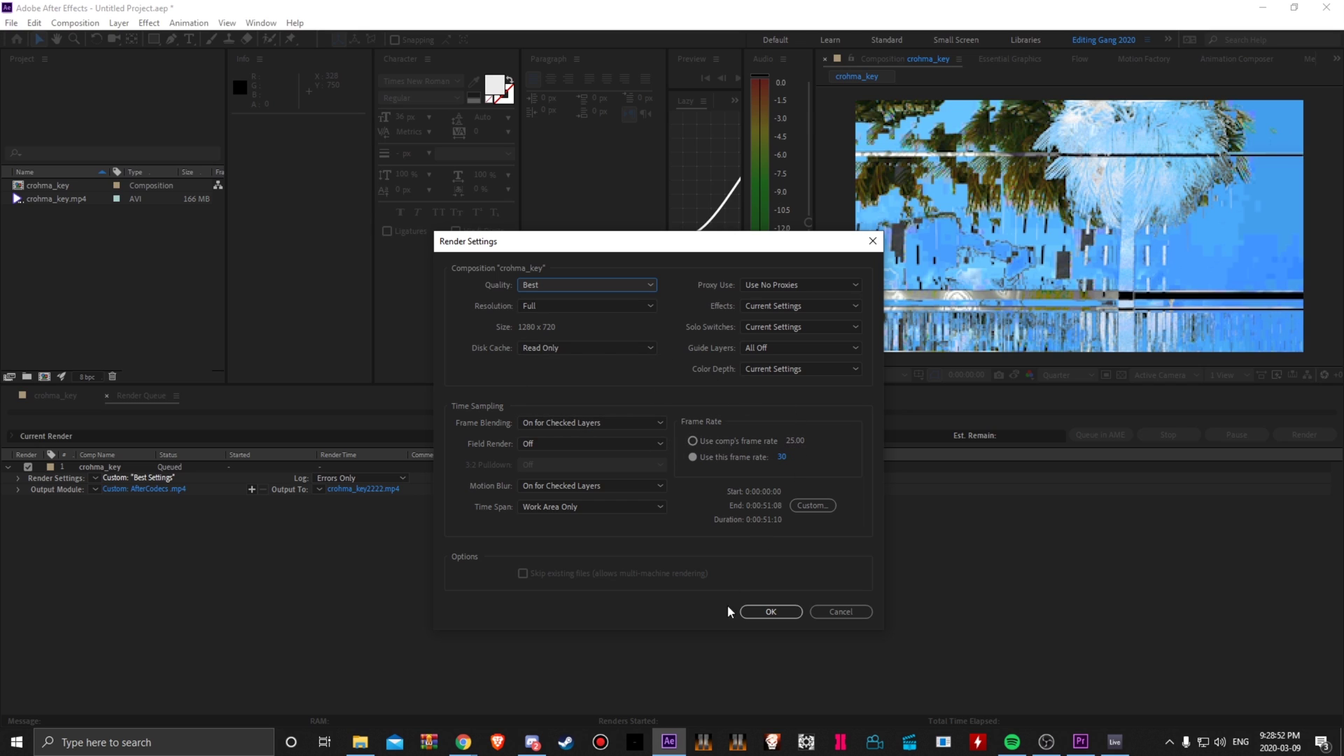
pyautogui.click(771, 612)
pyautogui.click(154, 489)
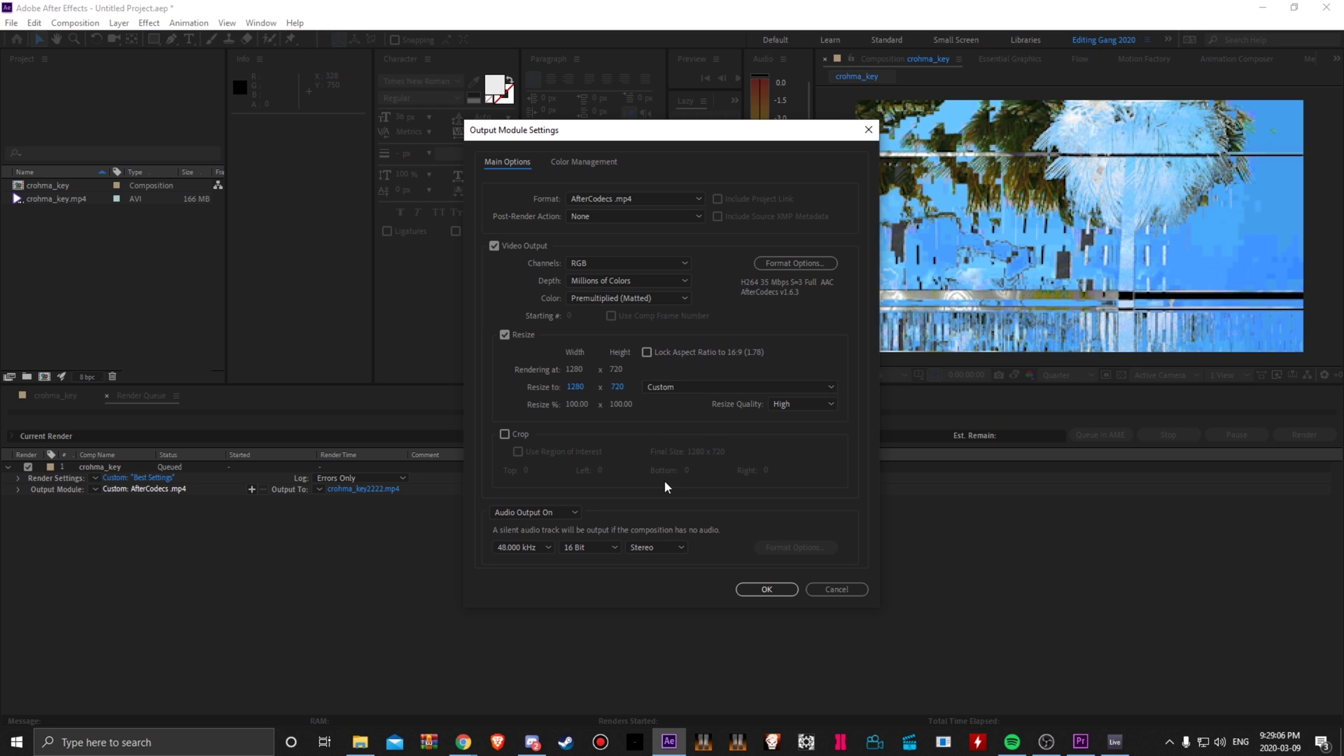
# Step: Review the AfterCodecs encoding options, keeping output resizing on and H.264 (x264) as the codec
pyautogui.click(522, 336)
pyautogui.click(521, 335)
pyautogui.click(784, 267)
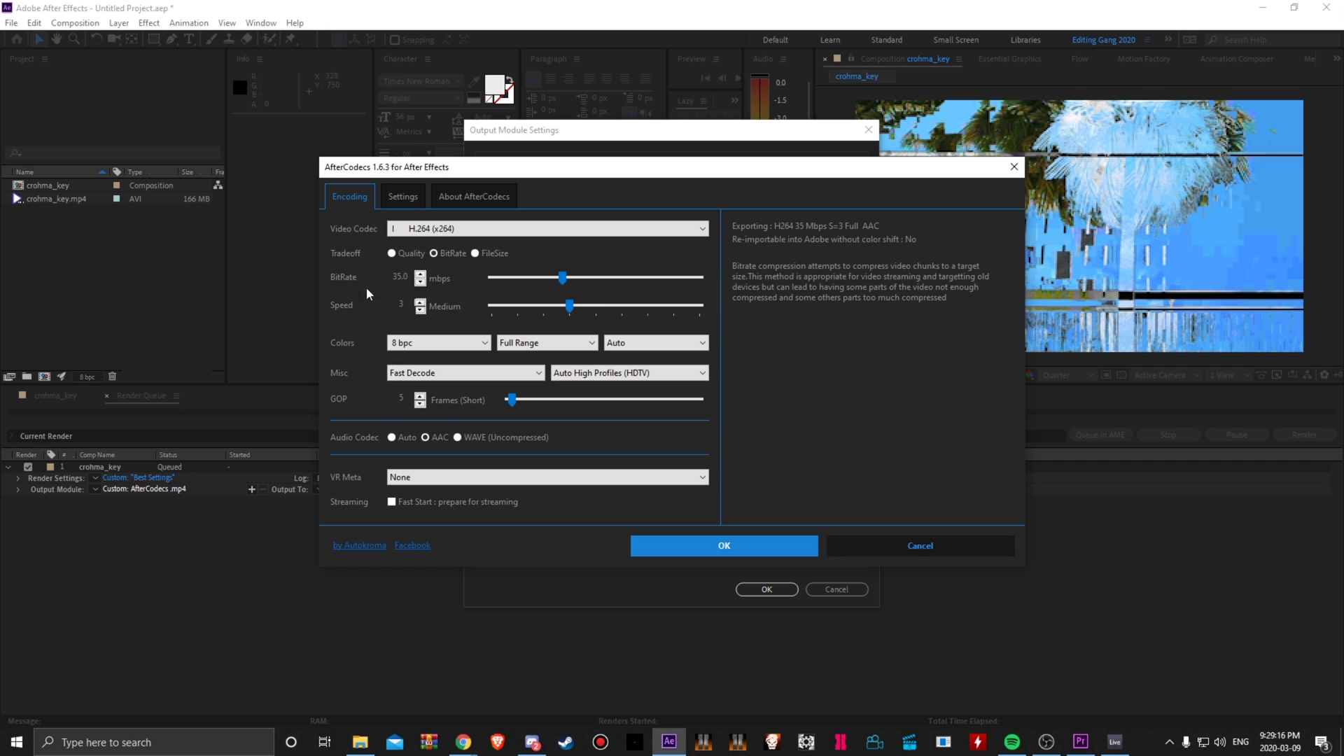
pyautogui.click(427, 229)
pyautogui.click(424, 240)
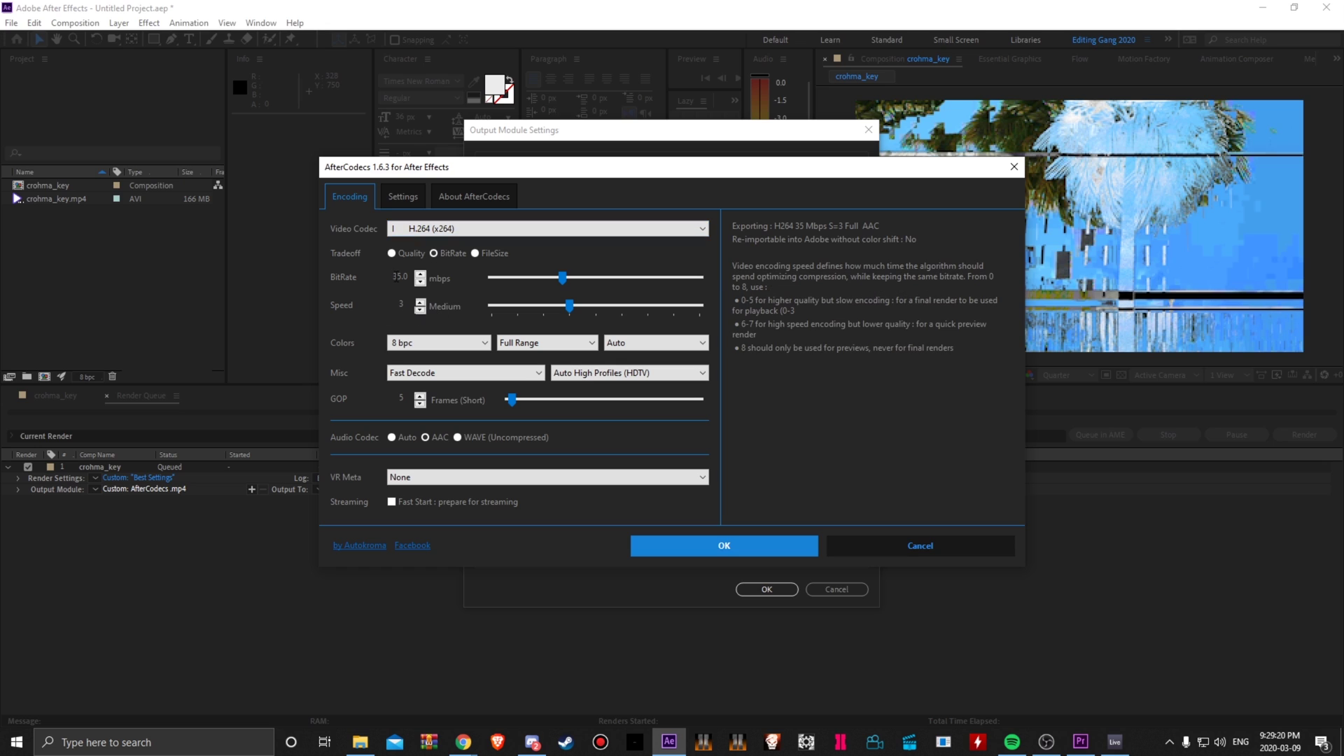
pyautogui.press('Tab')
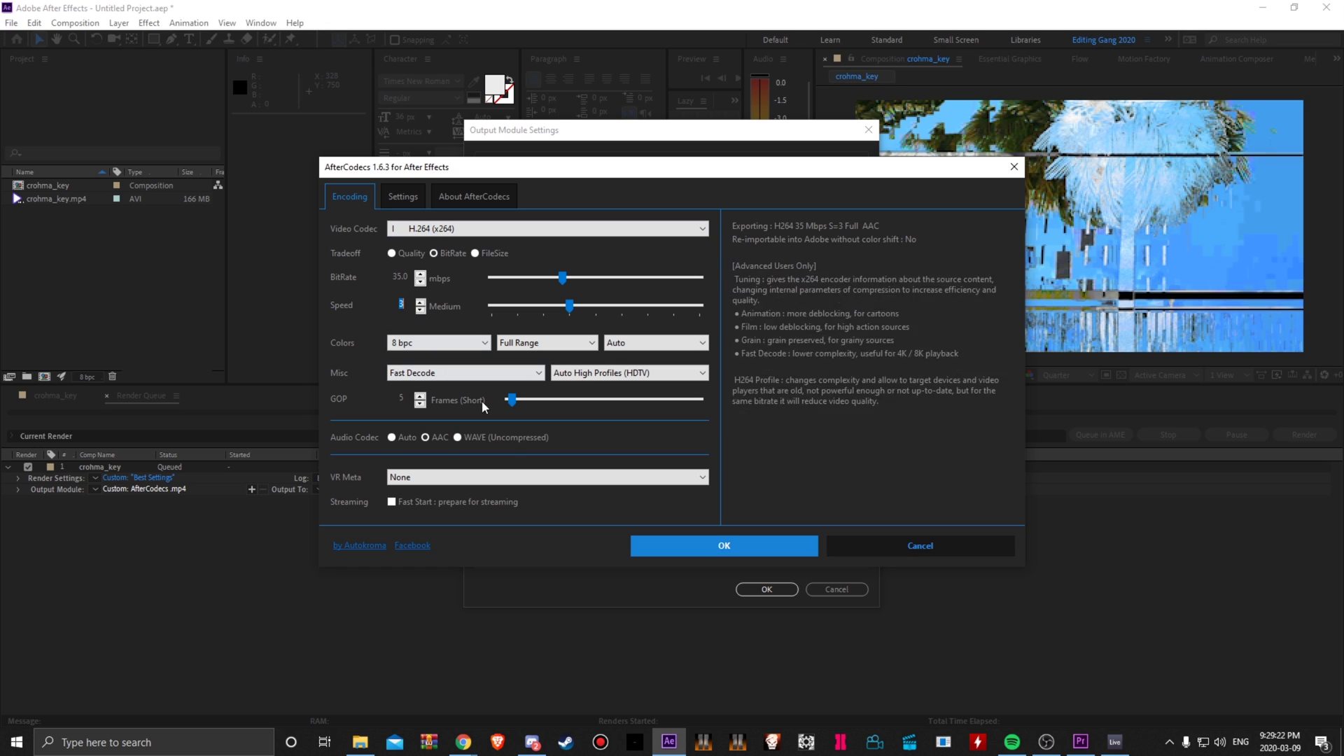
pyautogui.press('Tab')
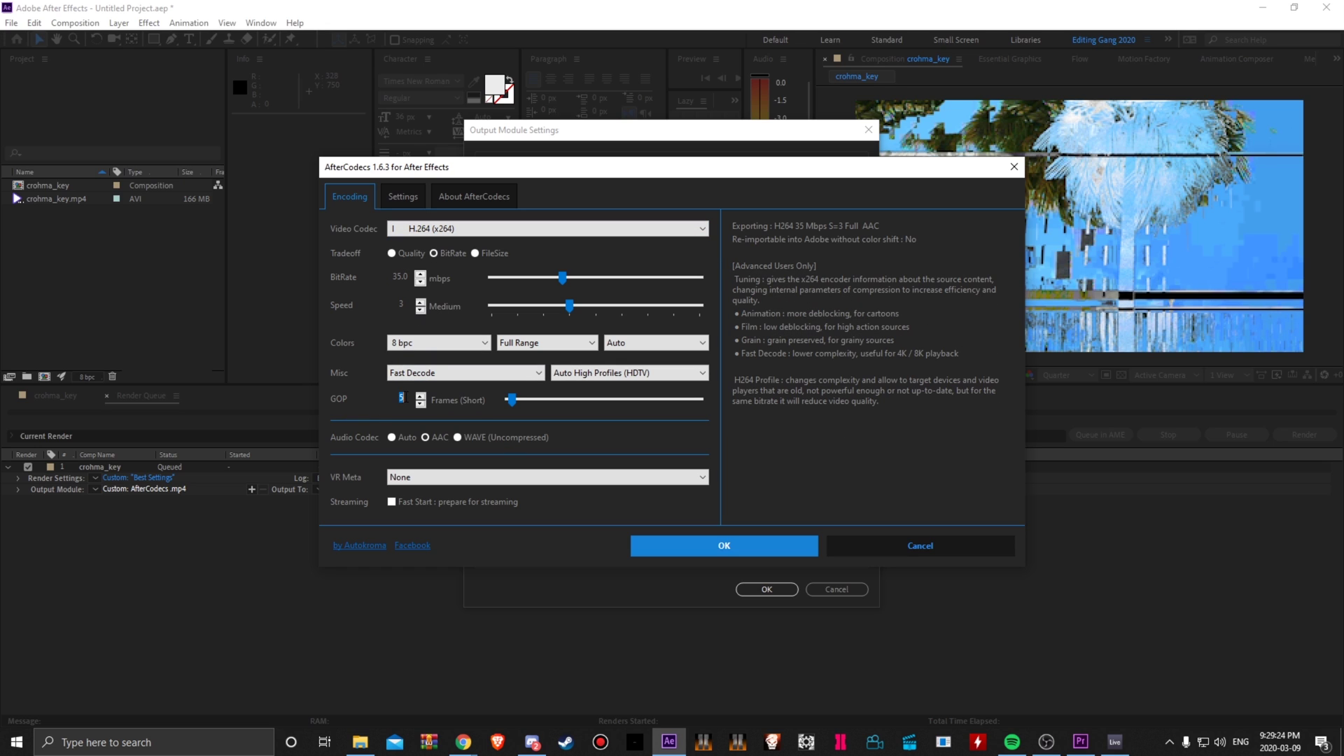
# Step: Accept both dialogs and render crohma_key to crohma_key2222.mp4
pyautogui.click(707, 545)
pyautogui.click(764, 589)
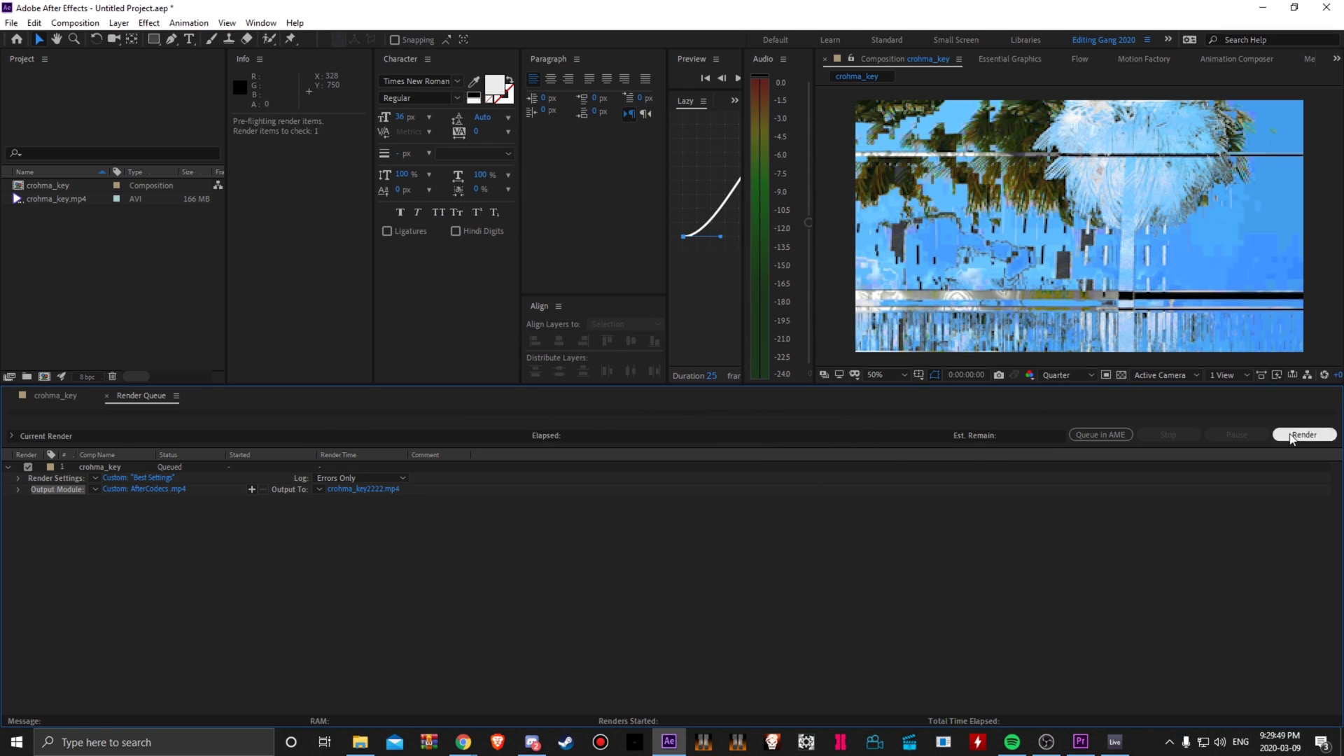
pyautogui.click(1305, 434)
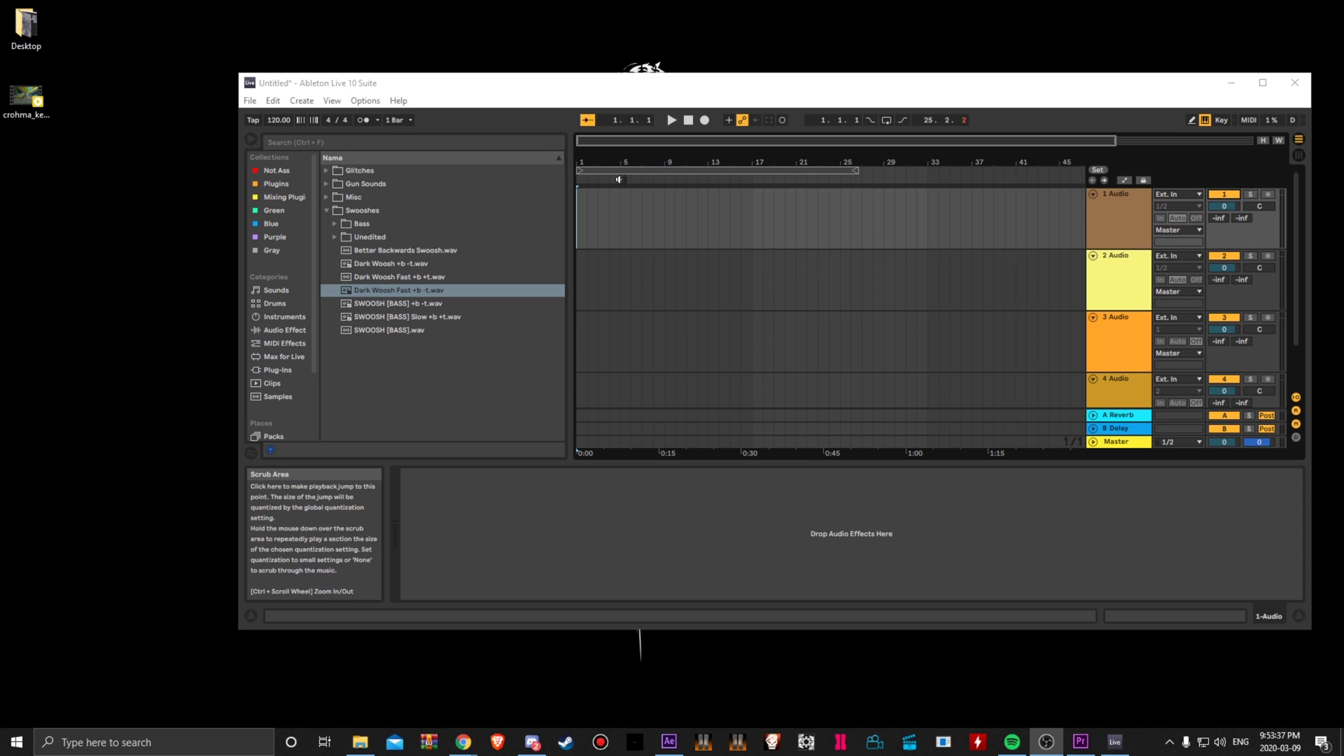
# Step: Drag crohma_key2222.mp4 from the desktop onto the first audio track in Arrangement View
pyautogui.click(25, 98)
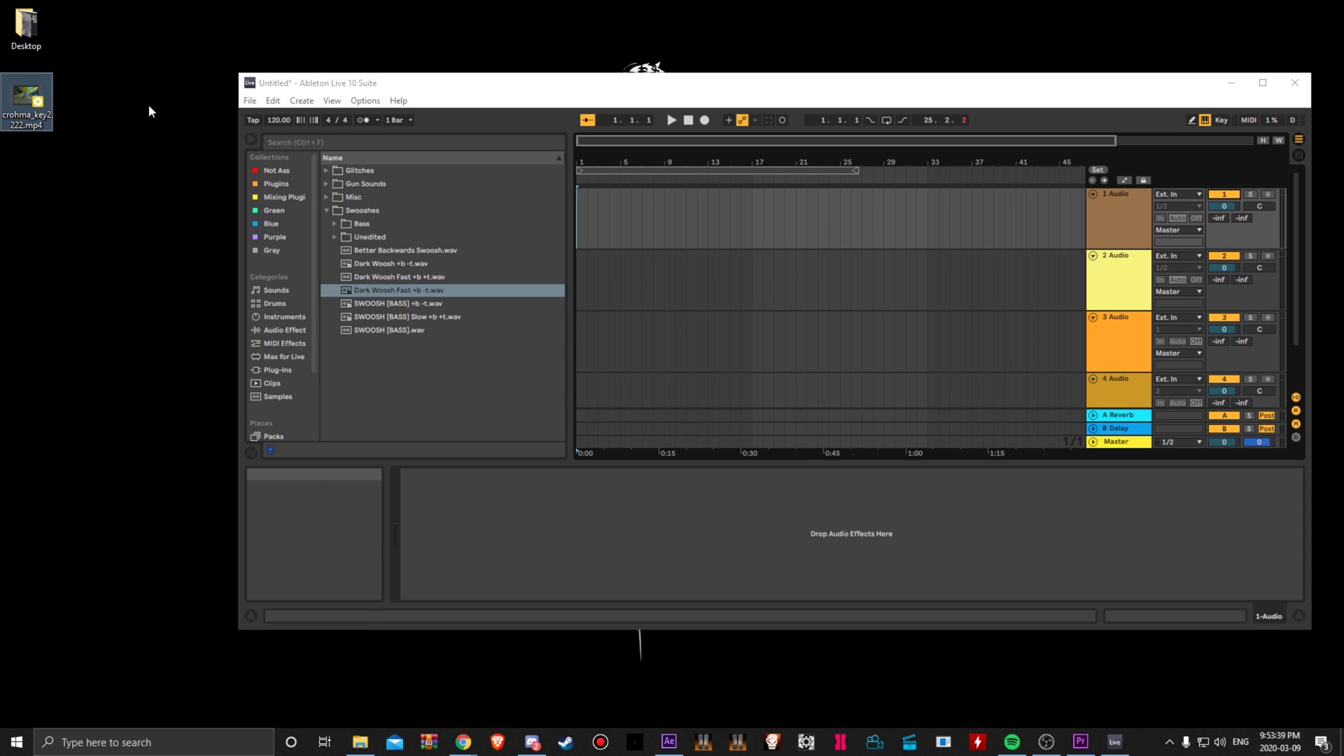
pyautogui.click(1298, 155)
pyautogui.press('Tab')
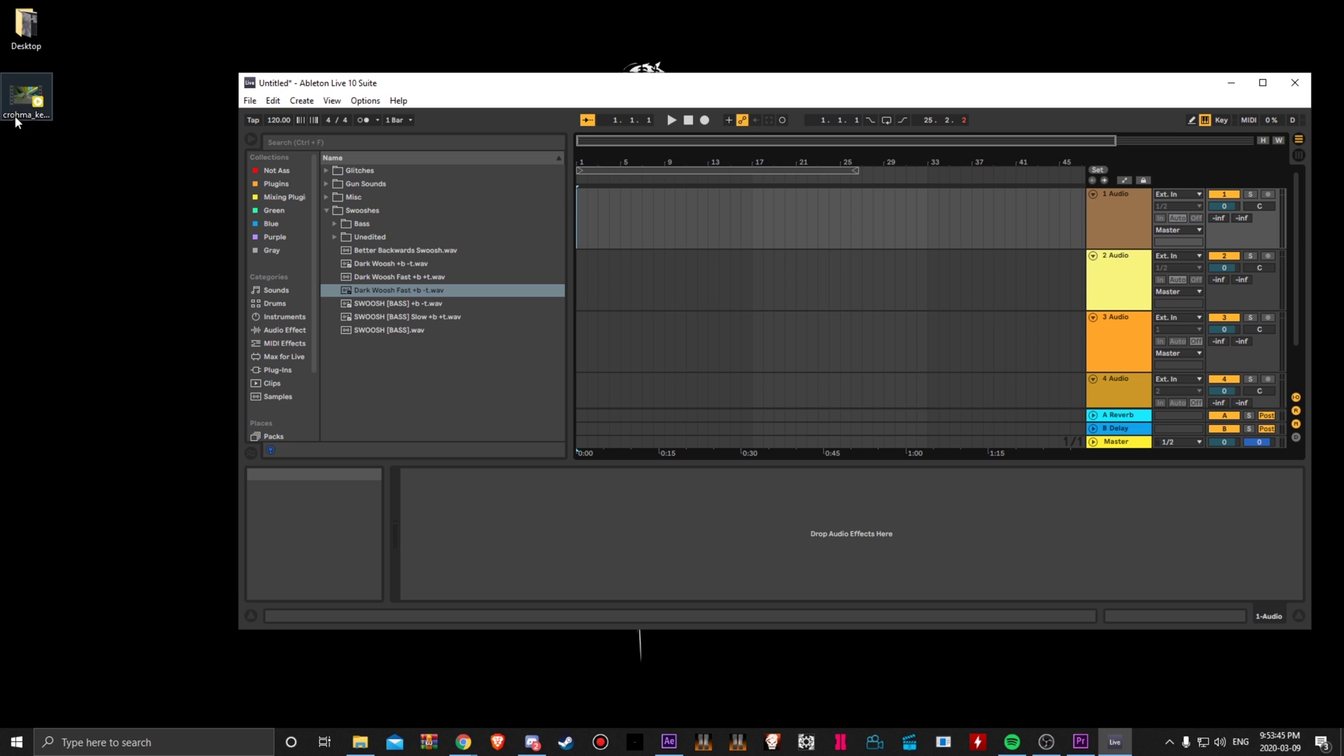
pyautogui.moveTo(14, 116); pyautogui.dragTo(503, 405)
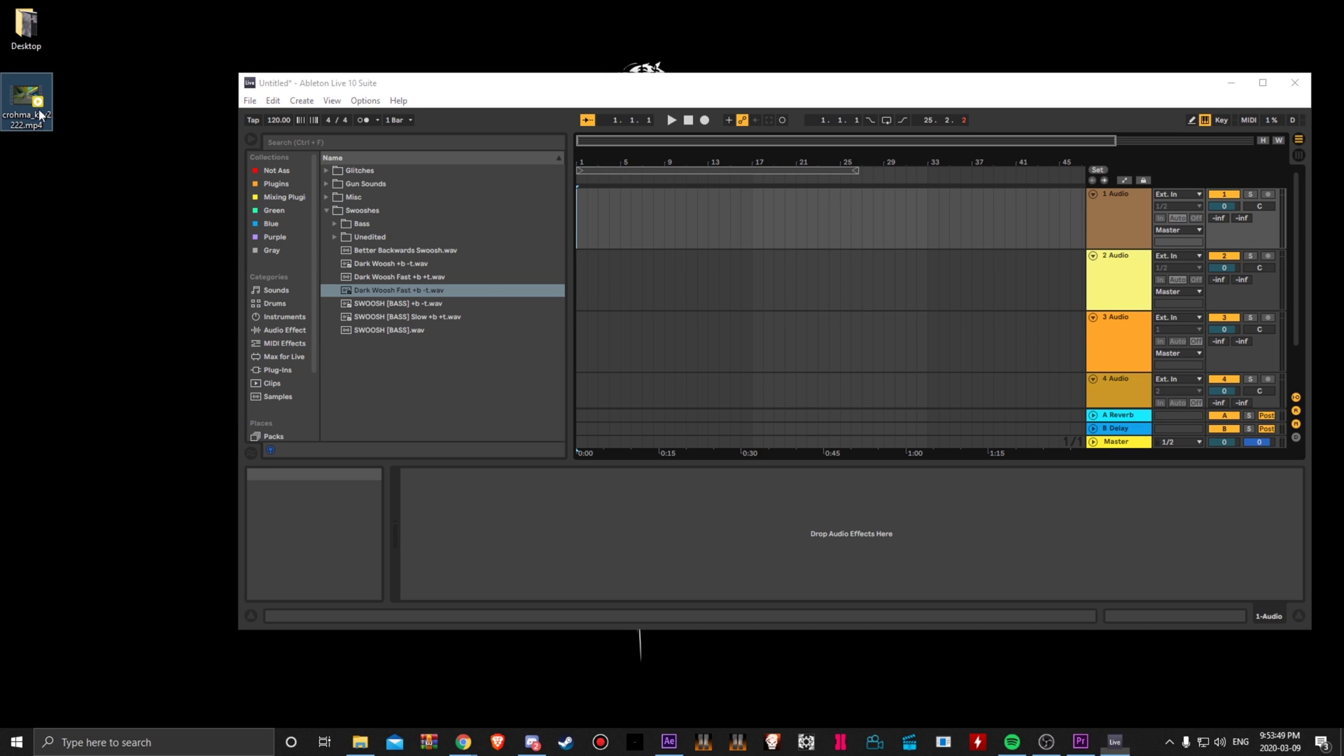
pyautogui.click(276, 171)
pyautogui.moveTo(26, 98); pyautogui.dragTo(581, 227)
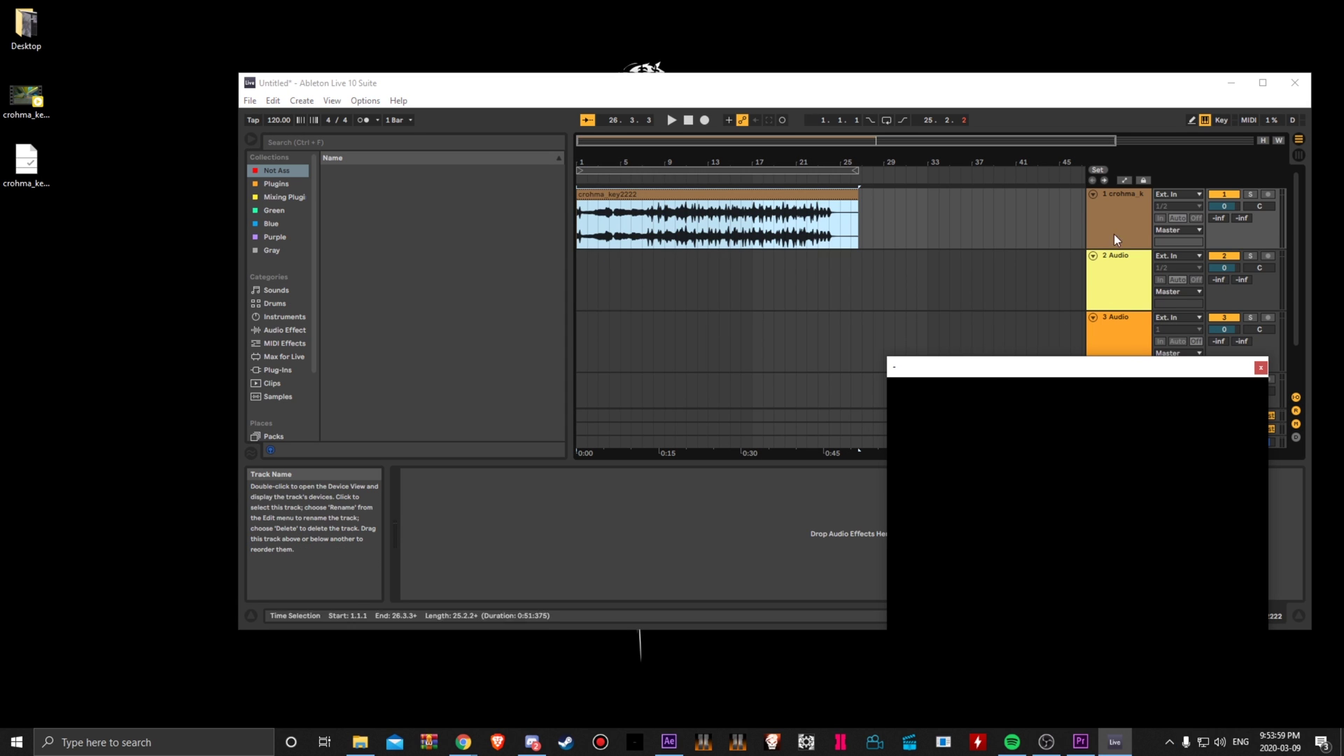
# Step: Maximize Ableton, play and stop the crohma_key2222 clip, and select bars 1–25 on all tracks
pyautogui.click(1263, 82)
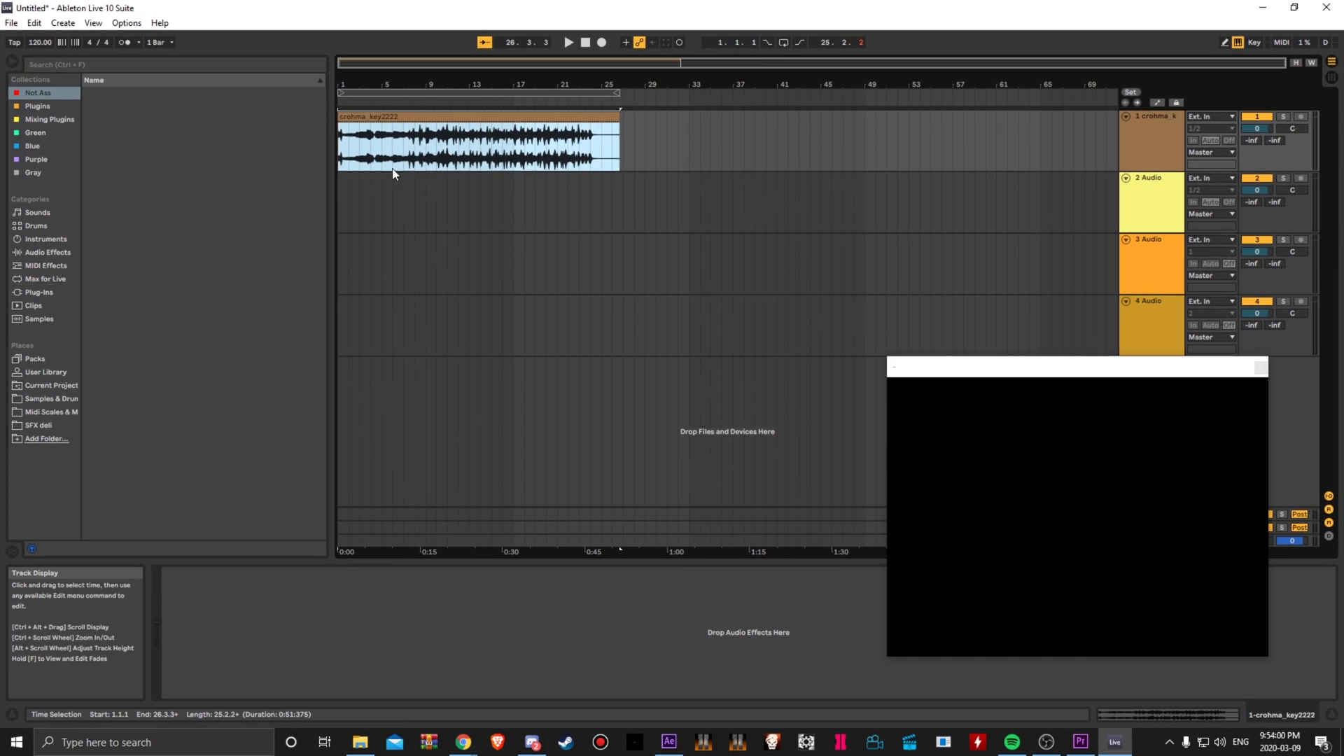
pyautogui.click(568, 42)
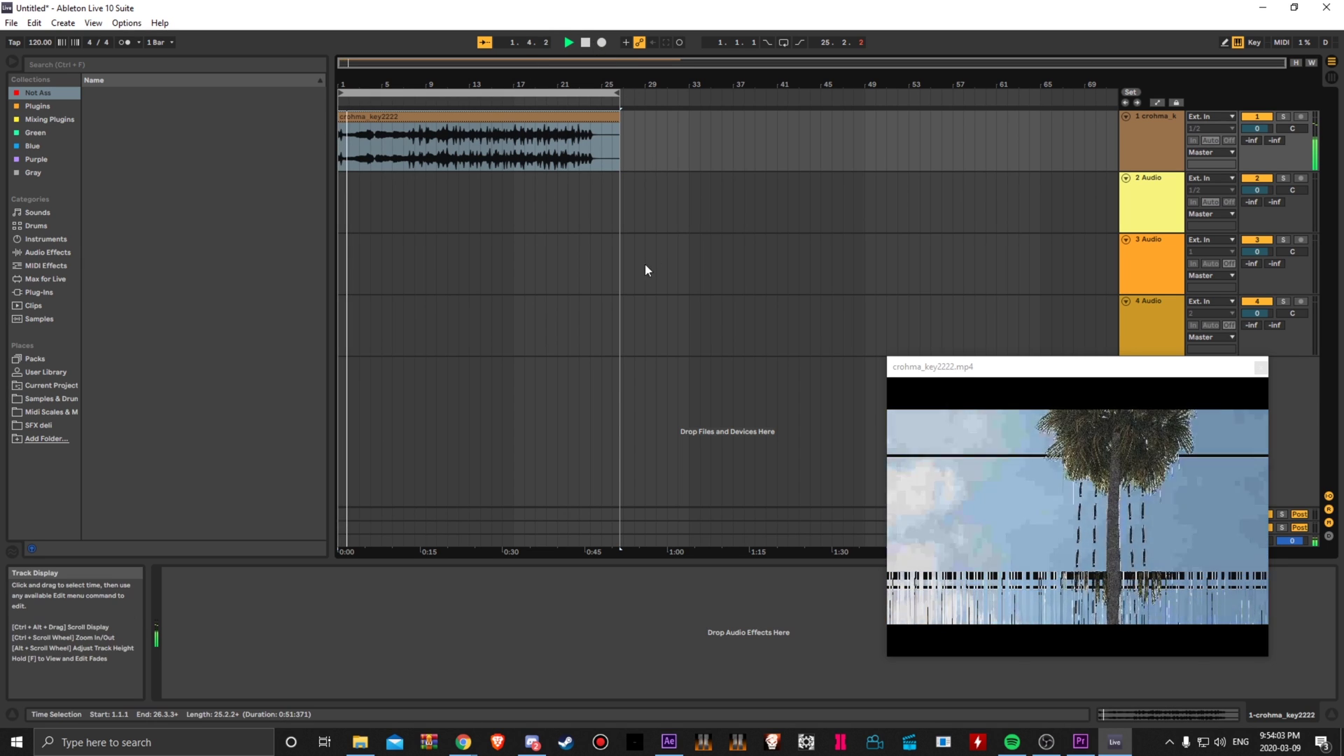
pyautogui.click(587, 44)
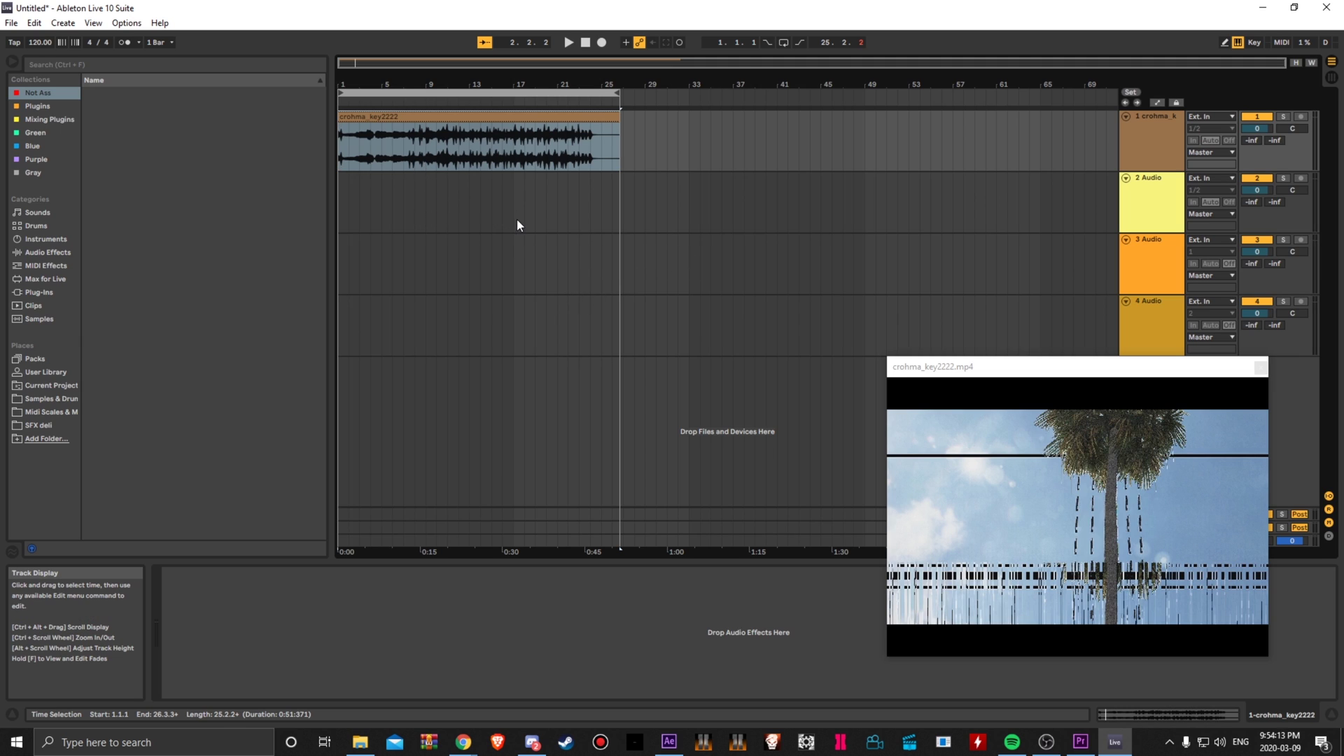
pyautogui.click(435, 196)
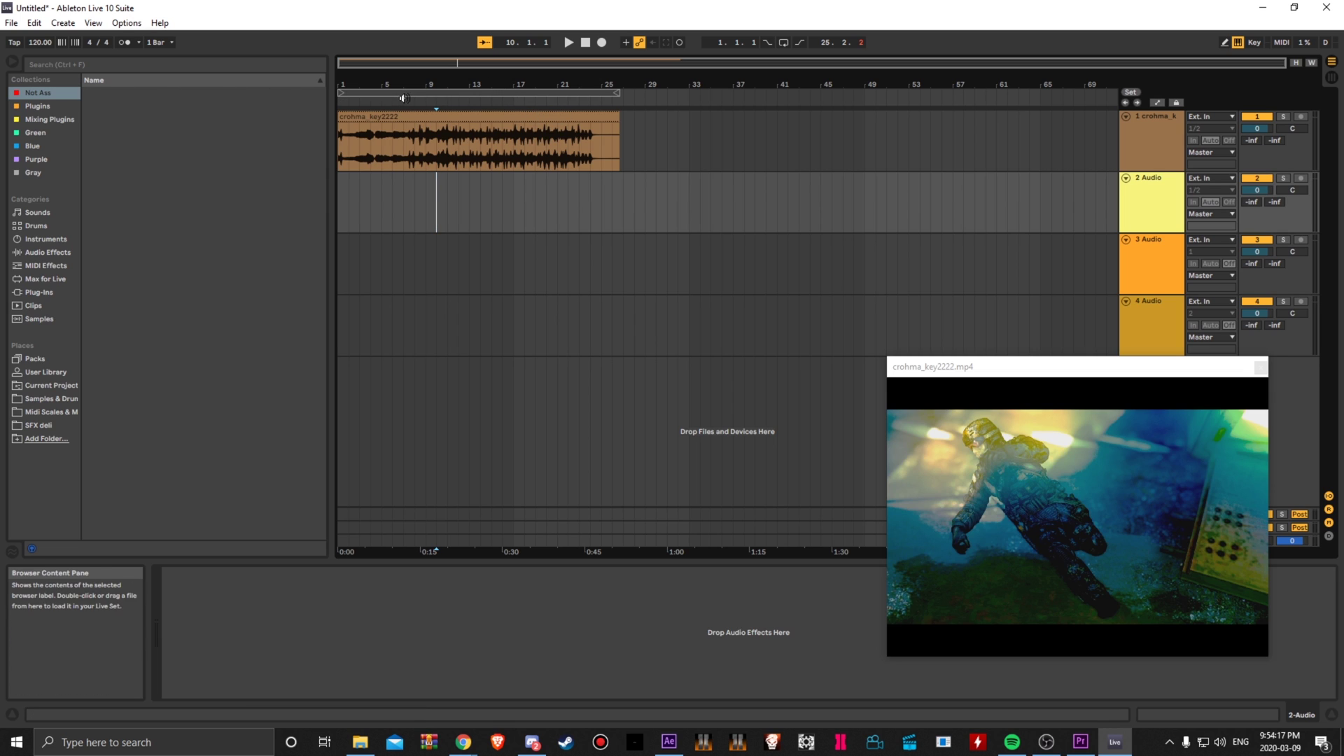
pyautogui.click(344, 94)
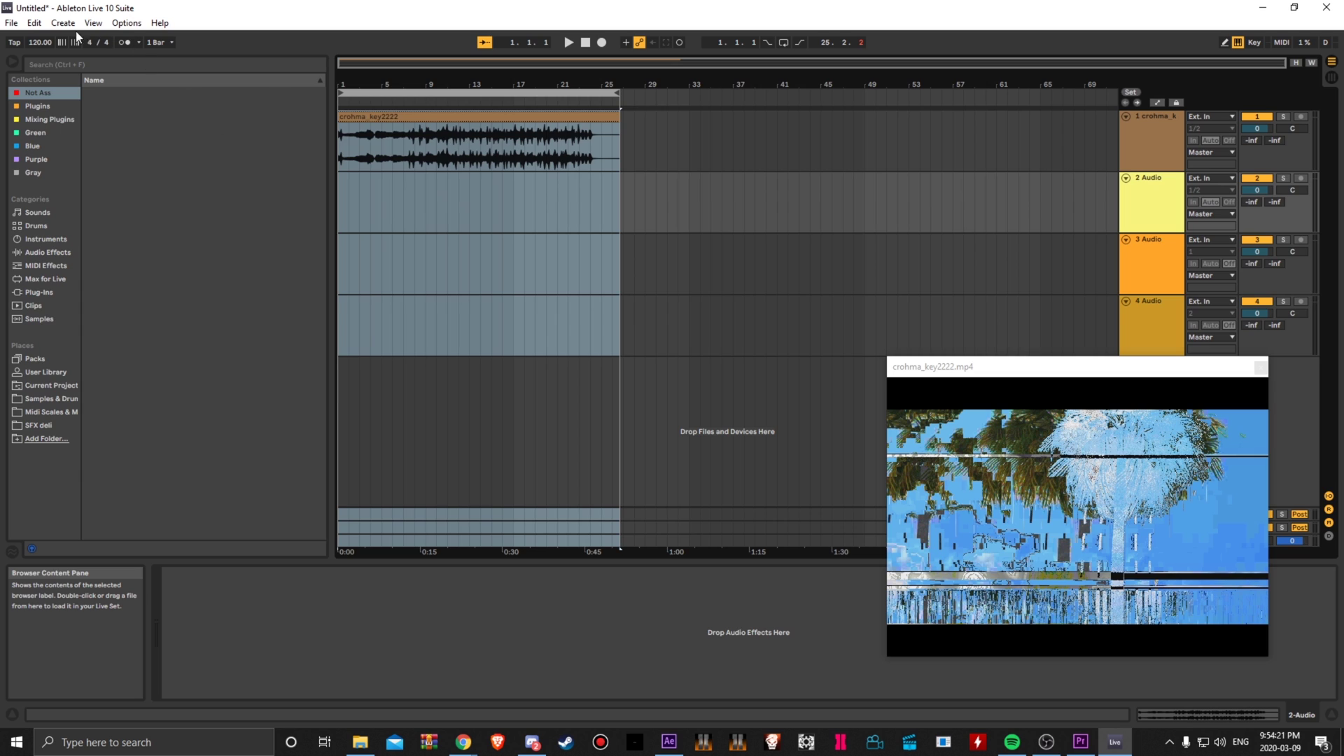
pyautogui.hotkey('alt', 'f')
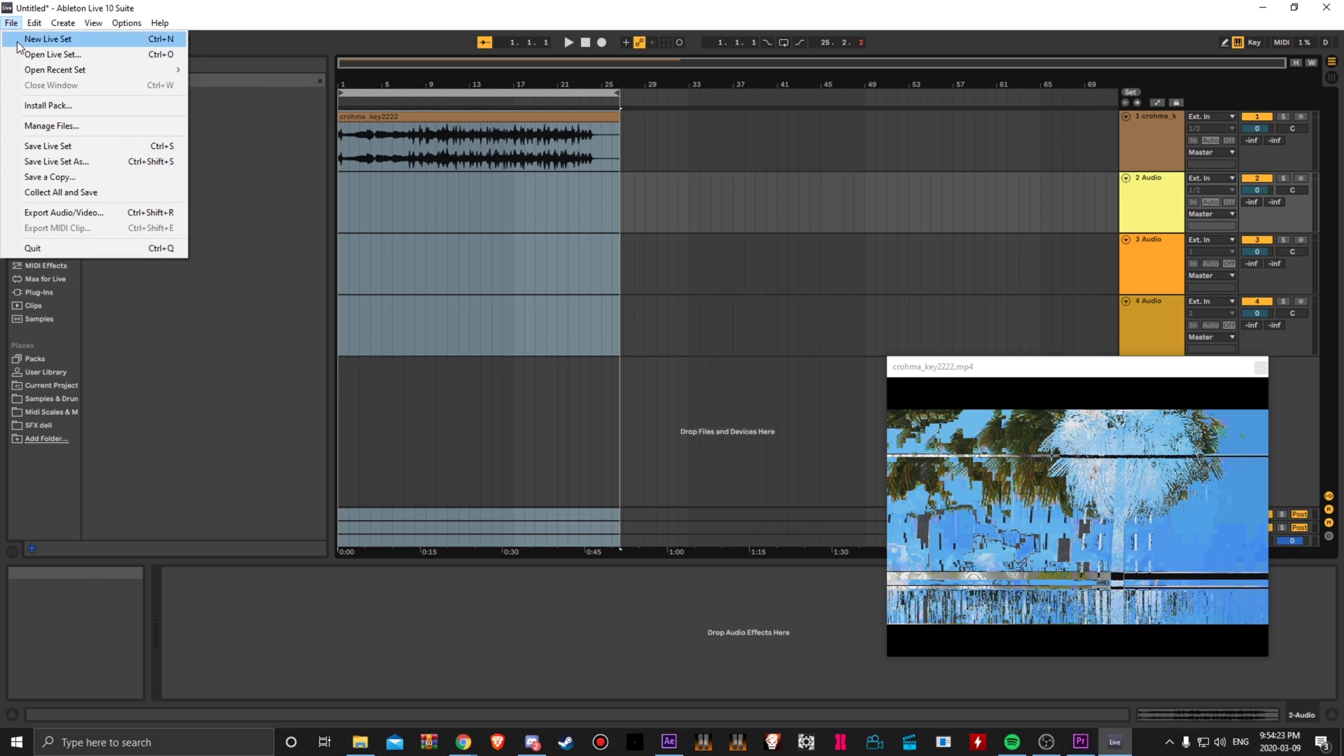
pyautogui.press('Escape')
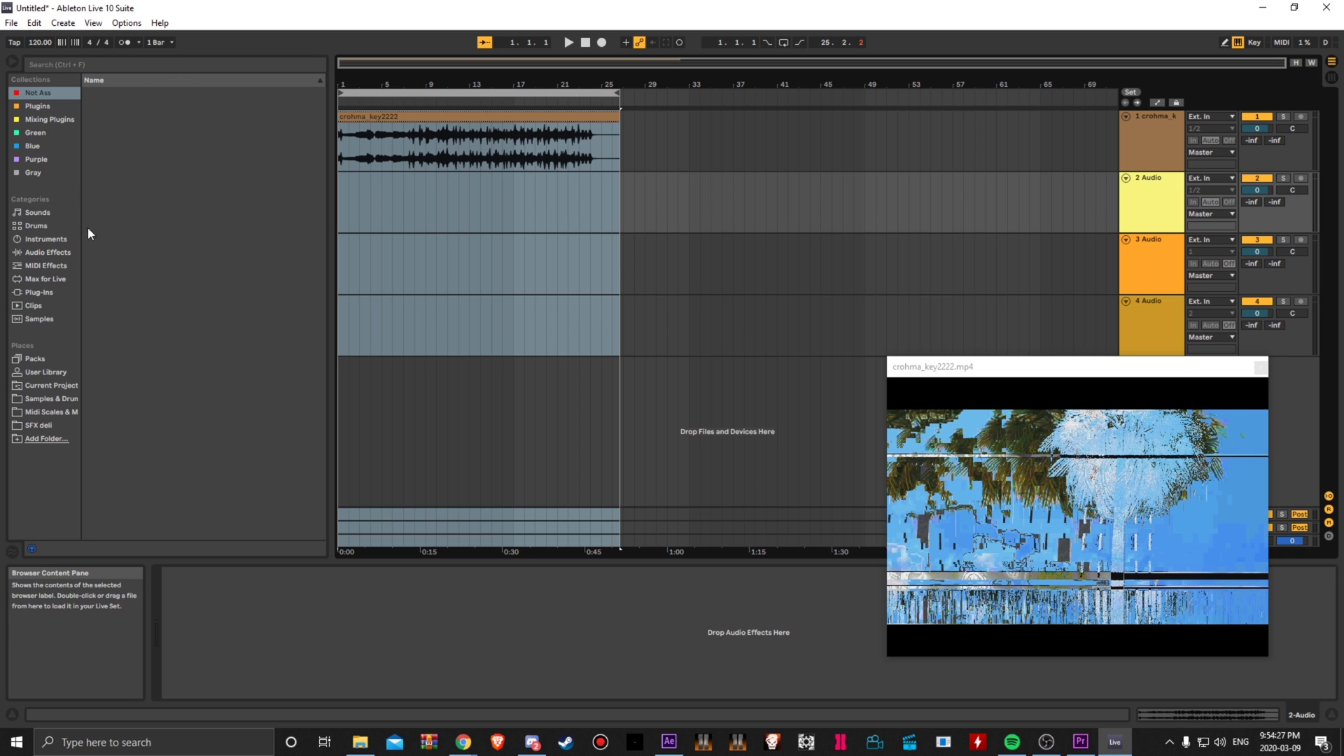
pyautogui.click(11, 22)
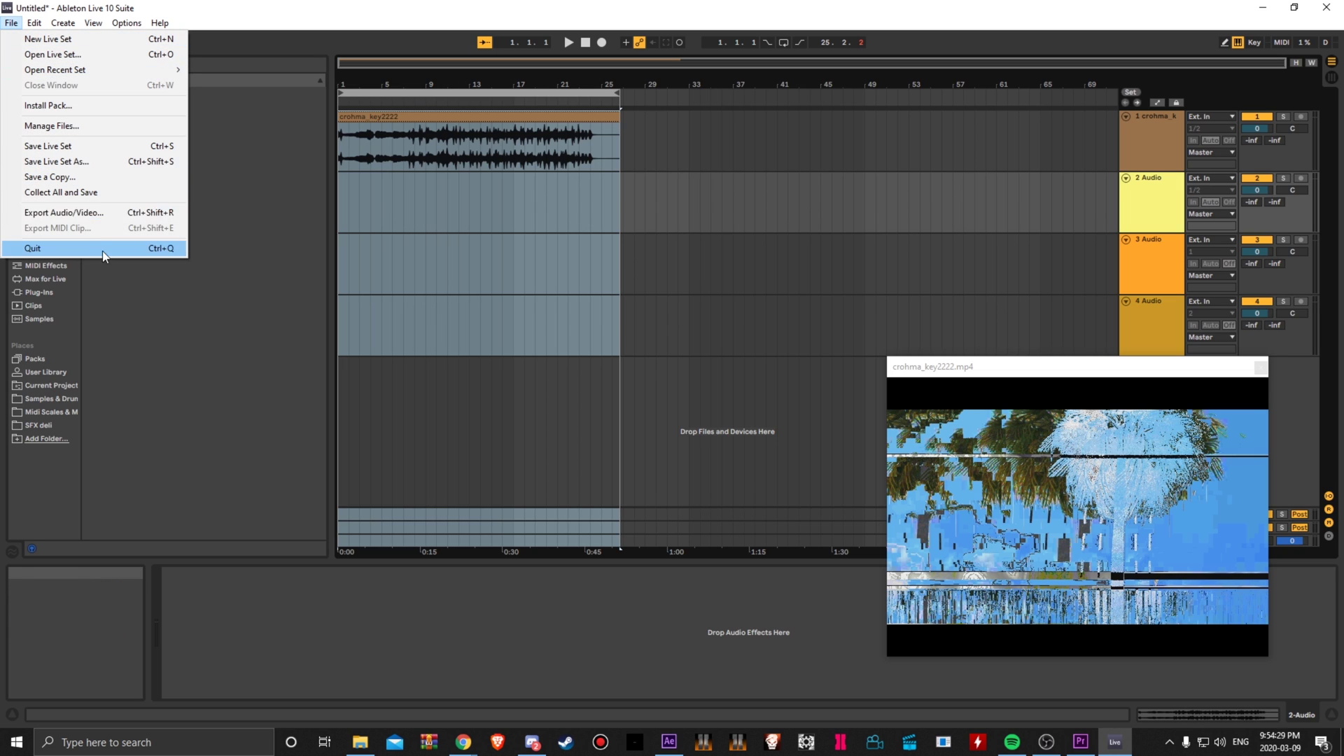
pyautogui.click(94, 214)
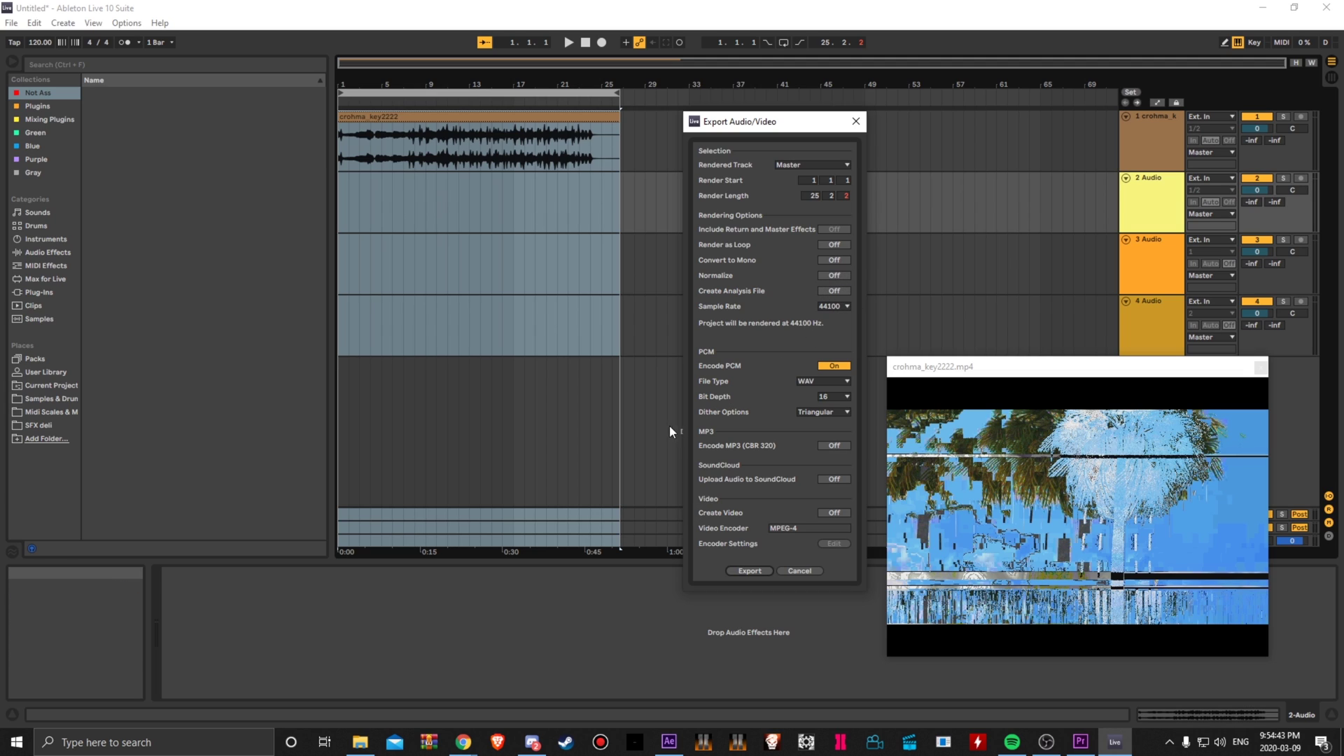
pyautogui.click(795, 570)
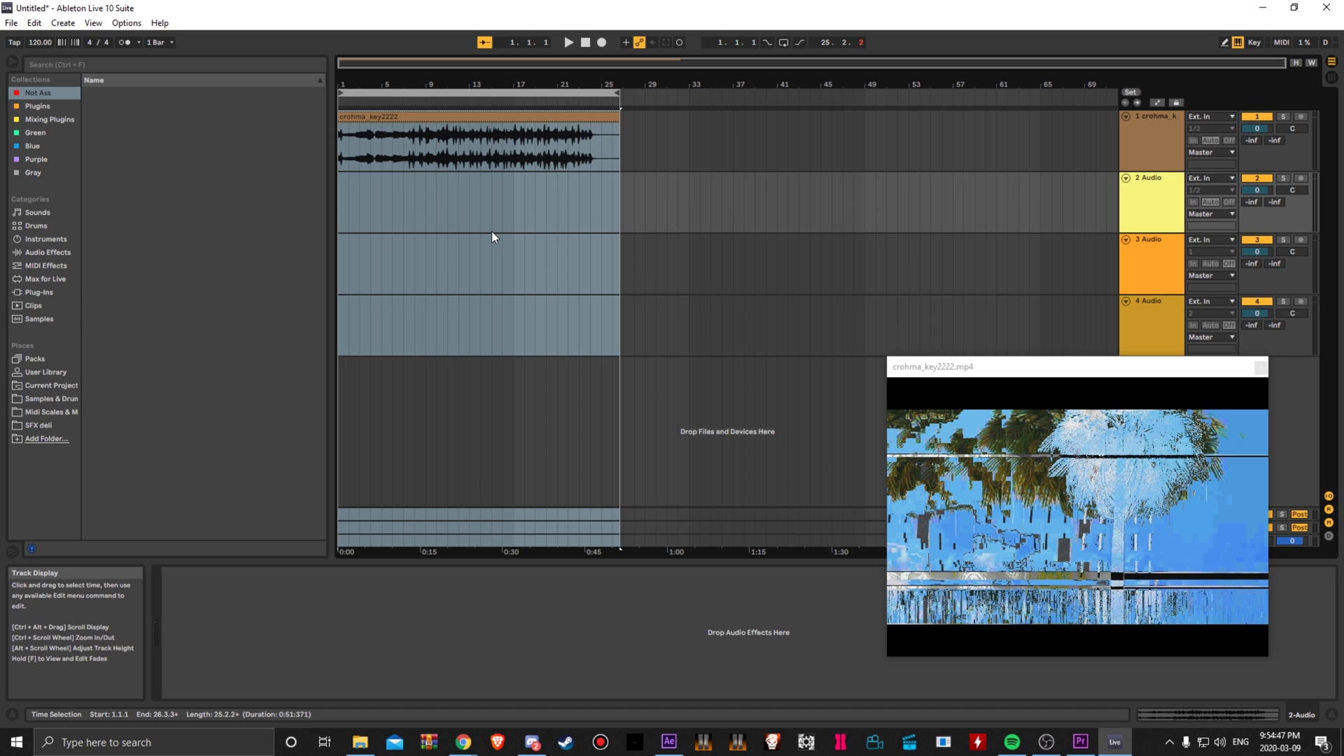
# Step: Move the playback position to bar 14 on track 2
pyautogui.click(477, 220)
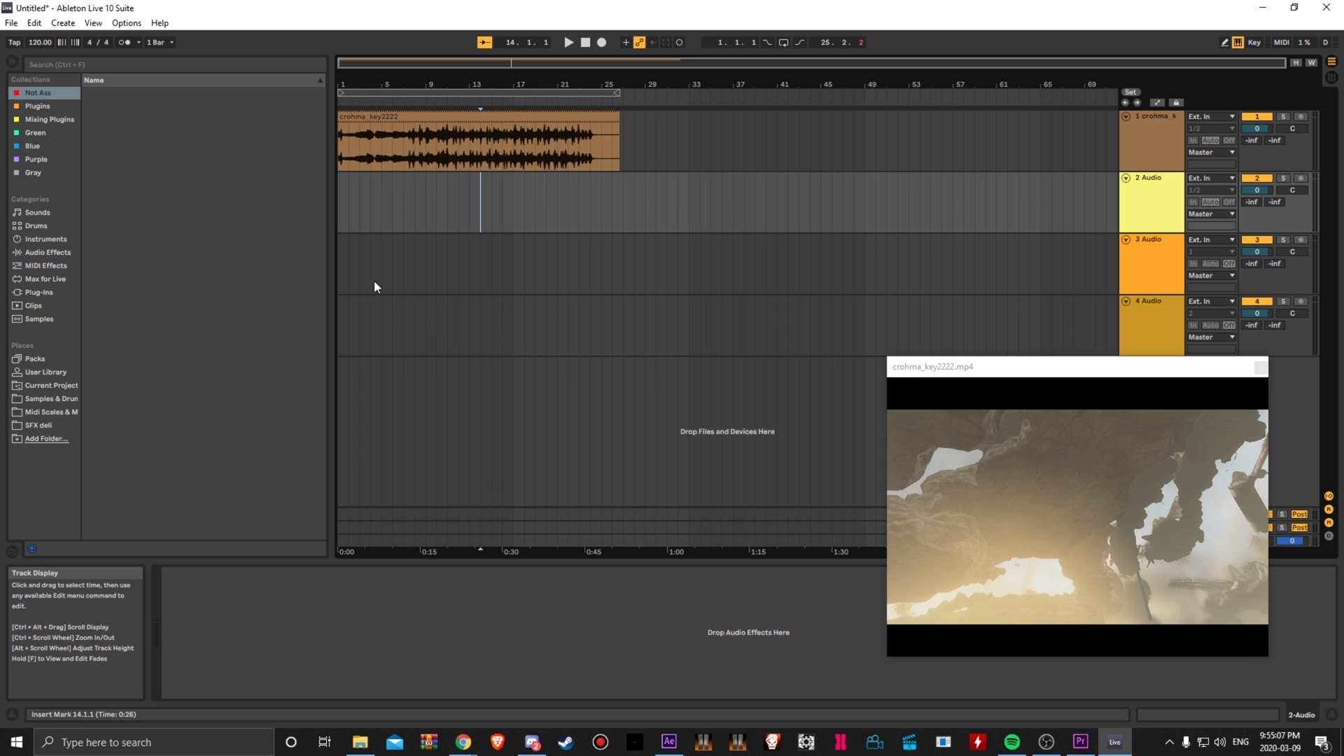
# Step: In the Using Video article, highlight the .mov and H.264 codec example
pyautogui.moveTo(463, 742)
pyautogui.click(410, 687)
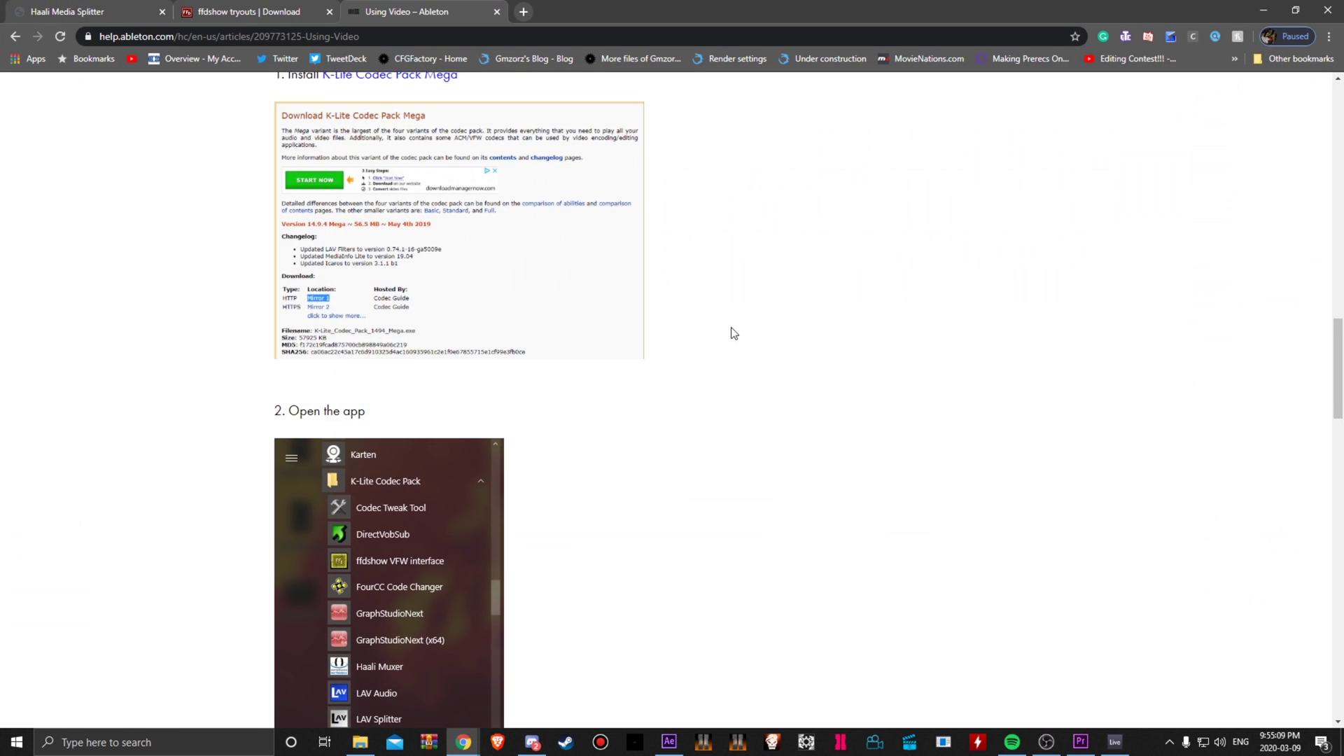
pyautogui.scroll(15, 734, 334)
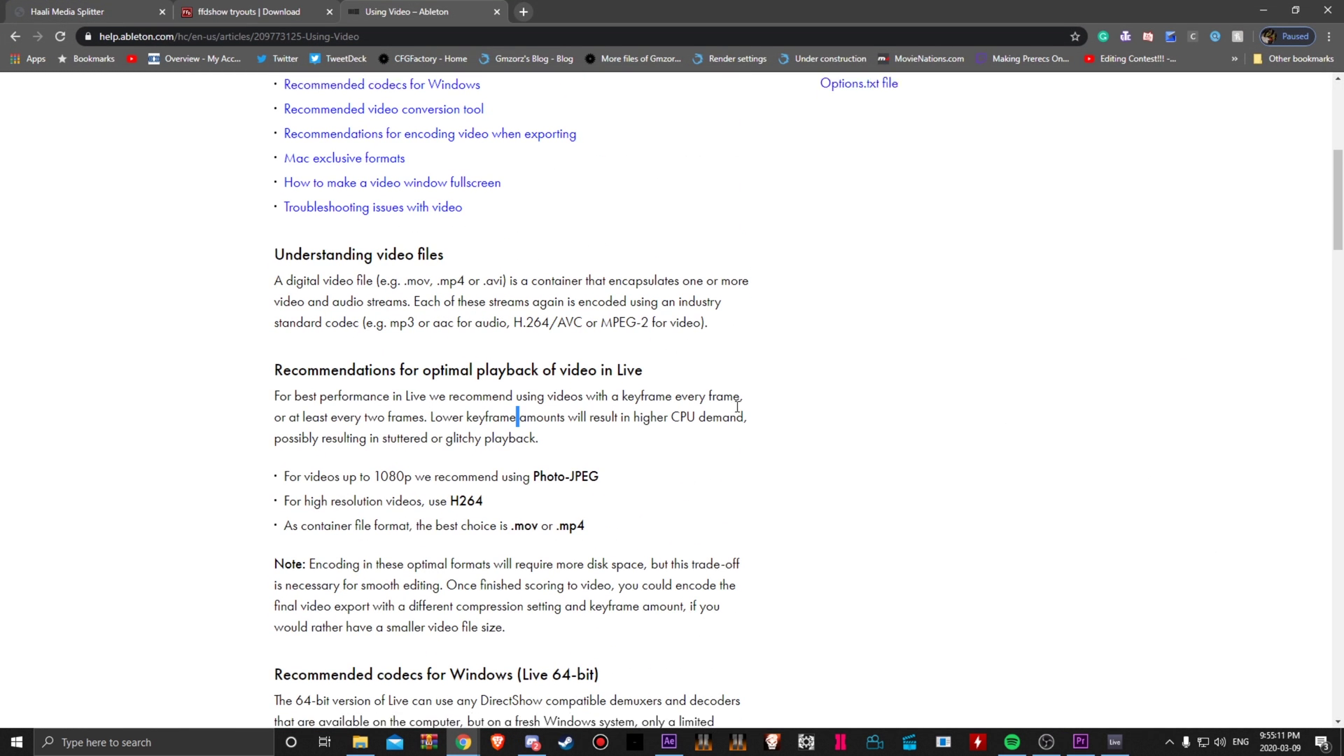
pyautogui.scroll(-3, 738, 406)
pyautogui.scroll(8, 795, 501)
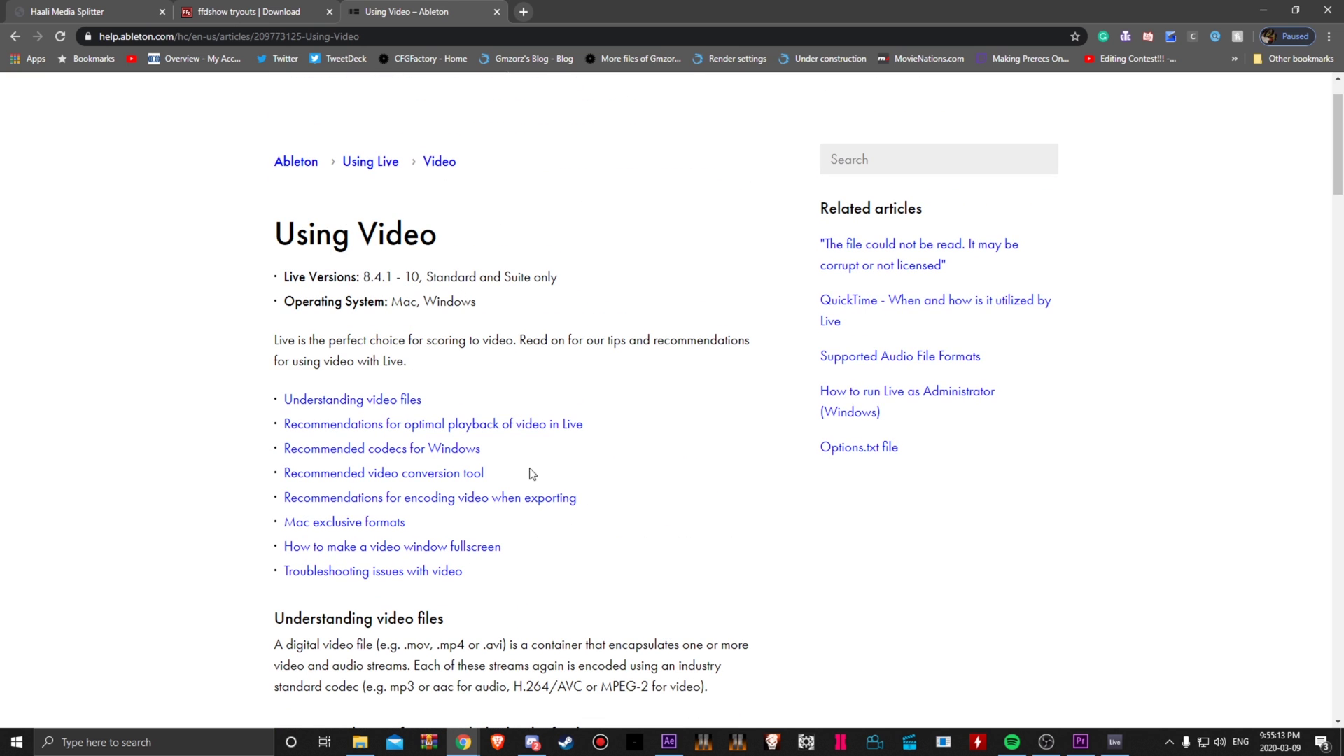
pyautogui.scroll(-8, 530, 474)
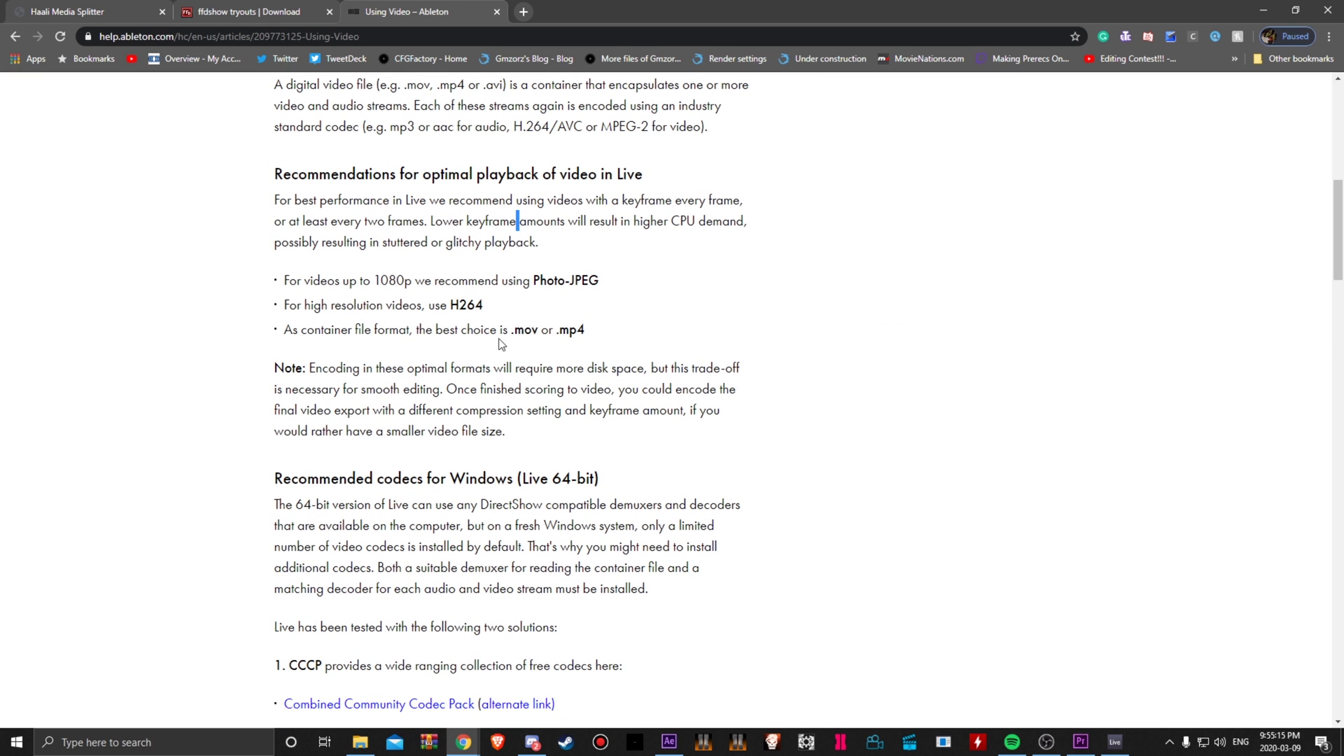
pyautogui.scroll(6, 670, 382)
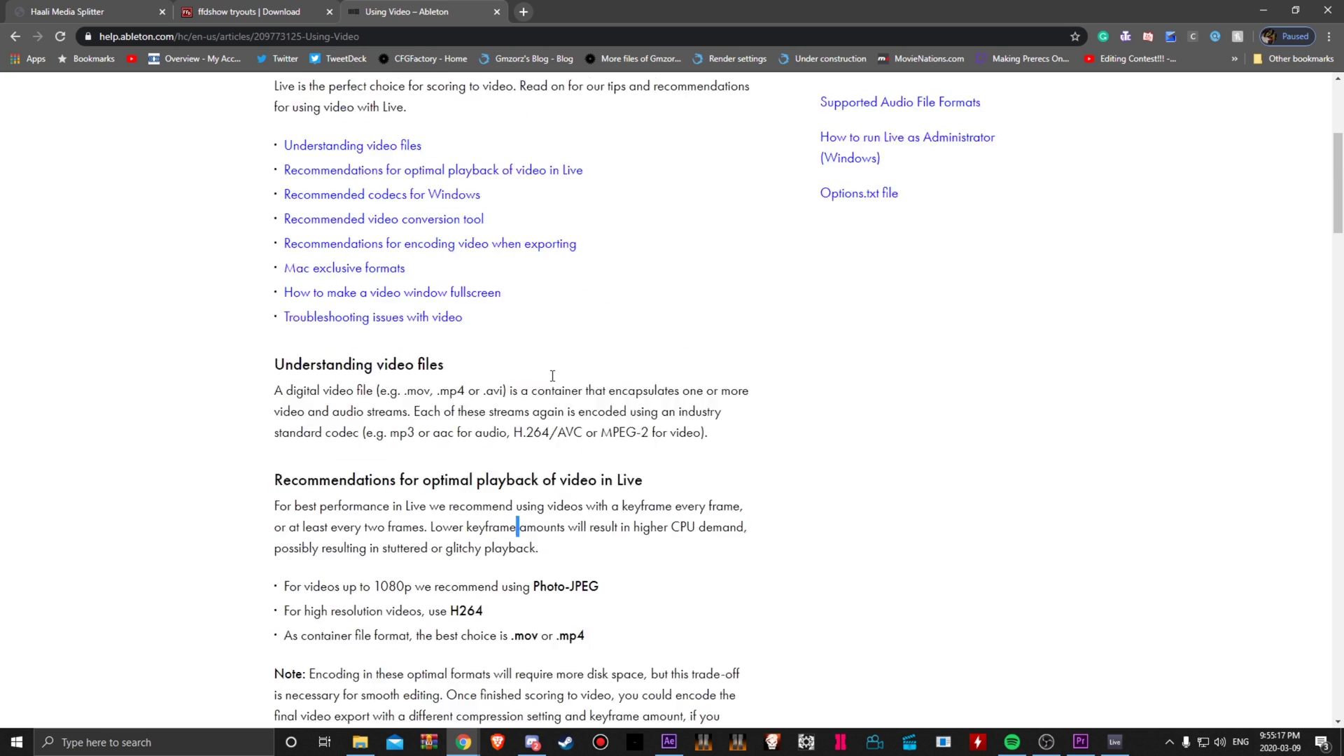
pyautogui.scroll(-3, 427, 369)
pyautogui.moveTo(401, 295); pyautogui.dragTo(425, 297)
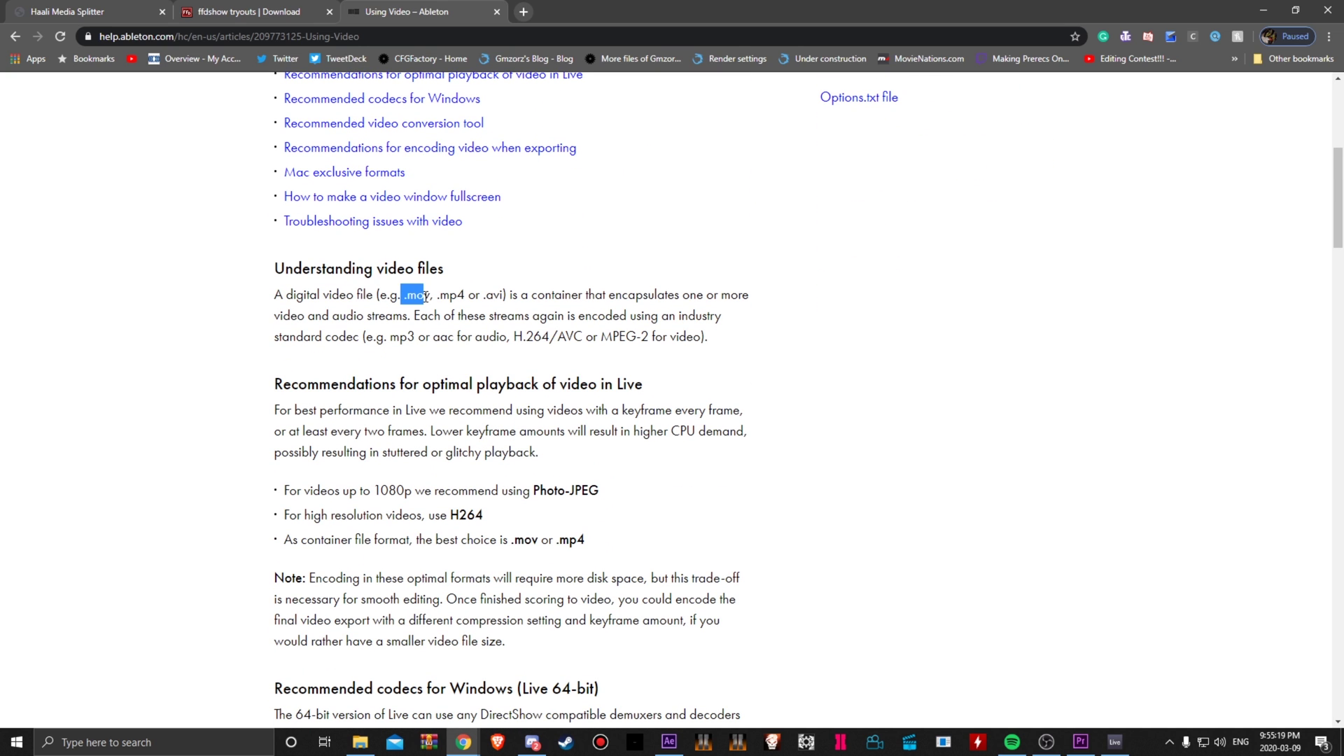
pyautogui.moveTo(515, 337); pyautogui.dragTo(541, 338)
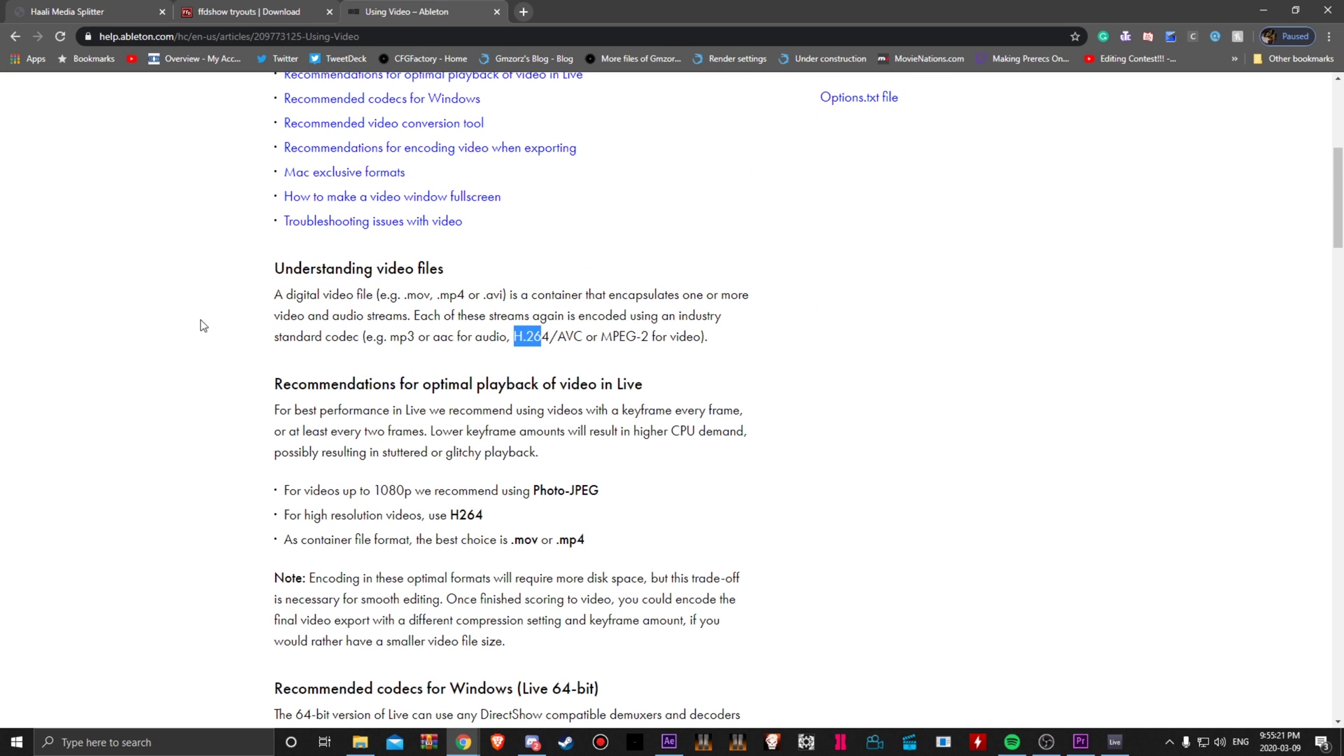
pyautogui.click(460, 483)
# Step: Highlight the Matroska Splitter/FFDShow and CCCP codec lines, check the ffdshow page, and return to Ableton
pyautogui.scroll(-11, 735, 303)
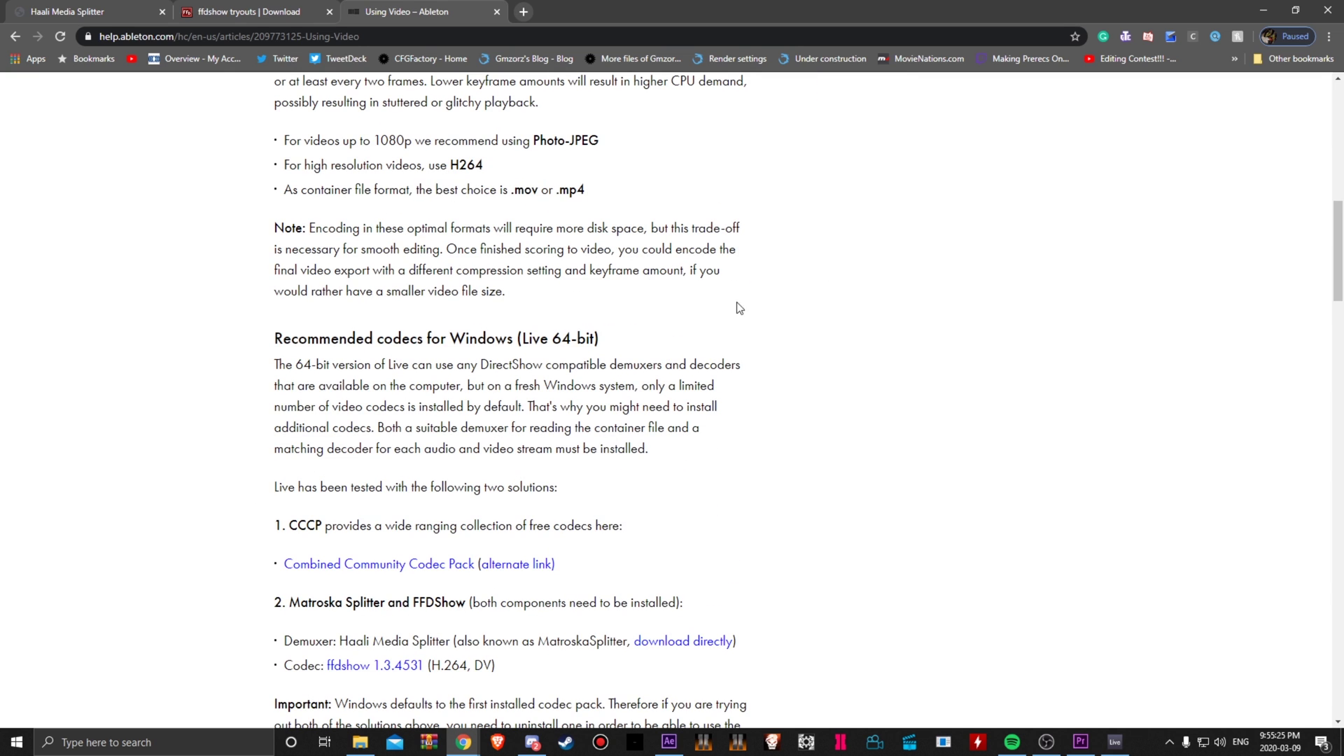
pyautogui.scroll(1, 780, 322)
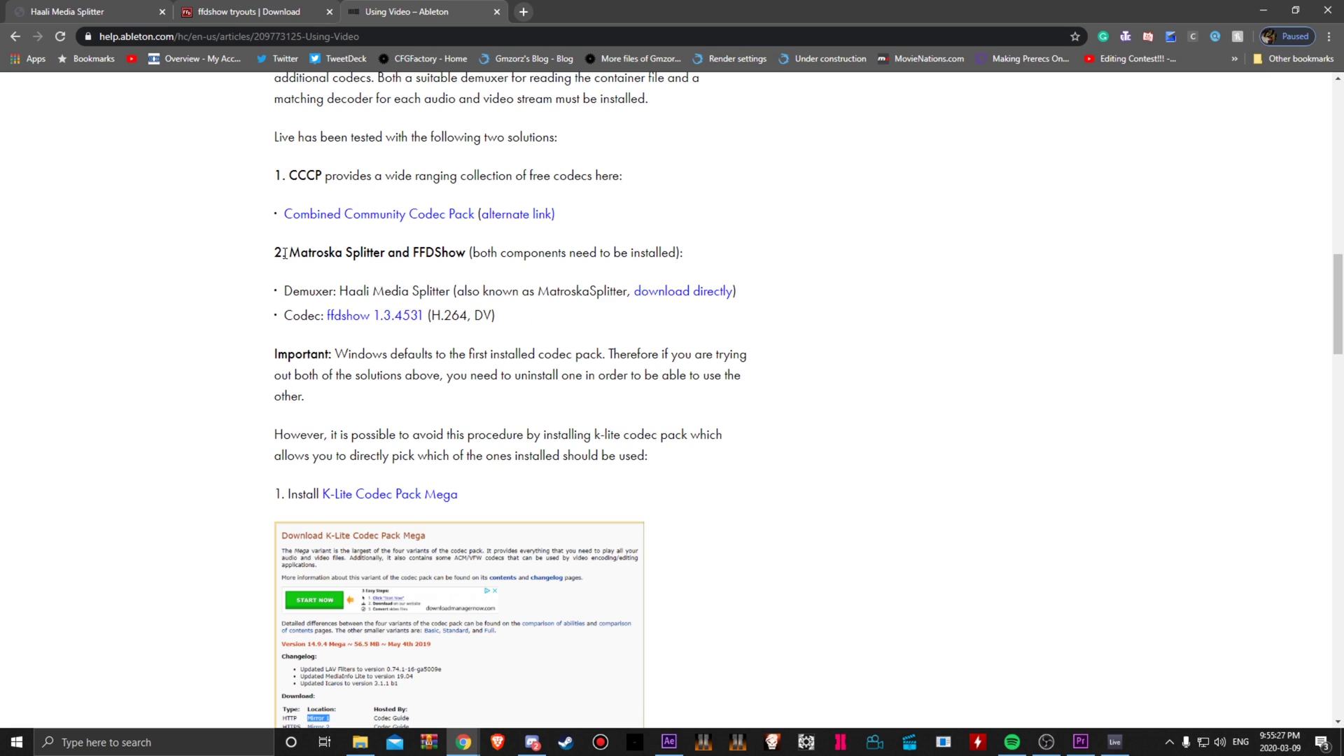
pyautogui.moveTo(285, 253); pyautogui.dragTo(481, 258)
pyautogui.moveTo(274, 177); pyautogui.dragTo(544, 179)
pyautogui.click(535, 184)
pyautogui.scroll(-12, 789, 393)
pyautogui.scroll(-10, 429, 315)
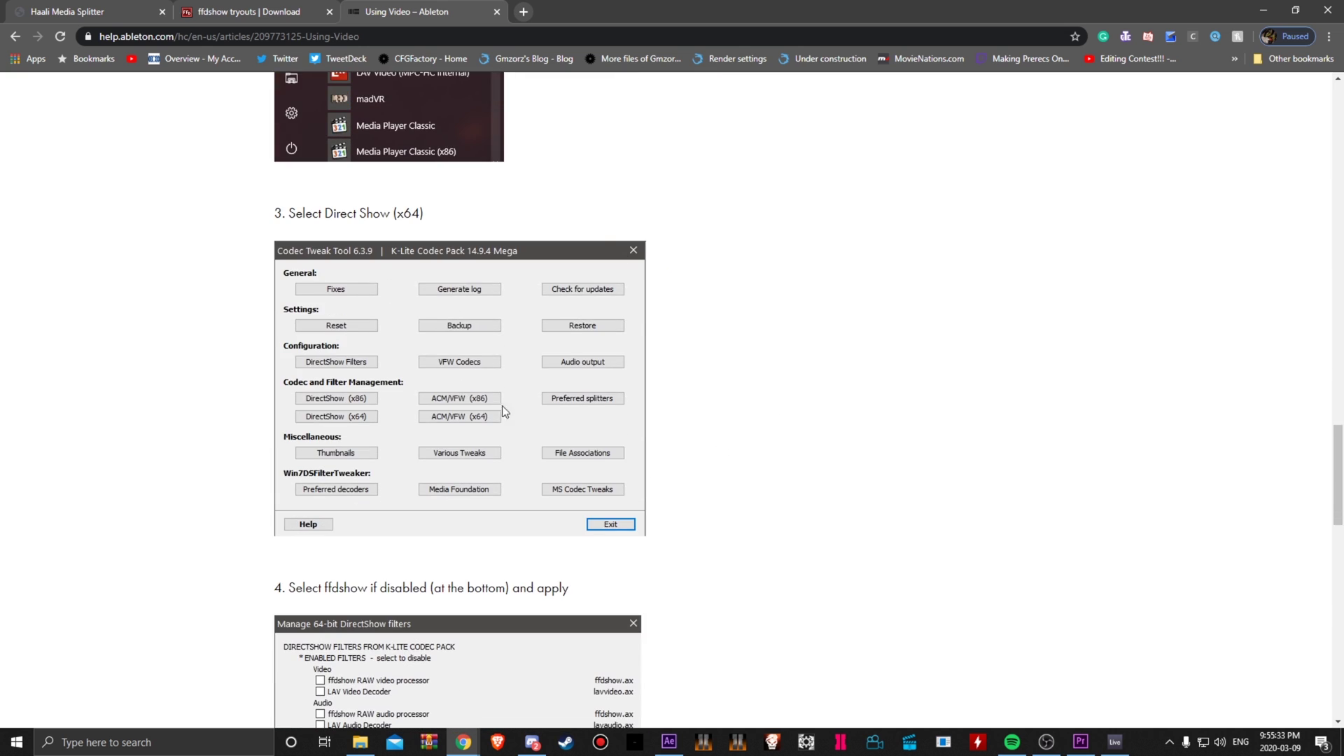
pyautogui.scroll(13, 884, 465)
pyautogui.scroll(5, 676, 593)
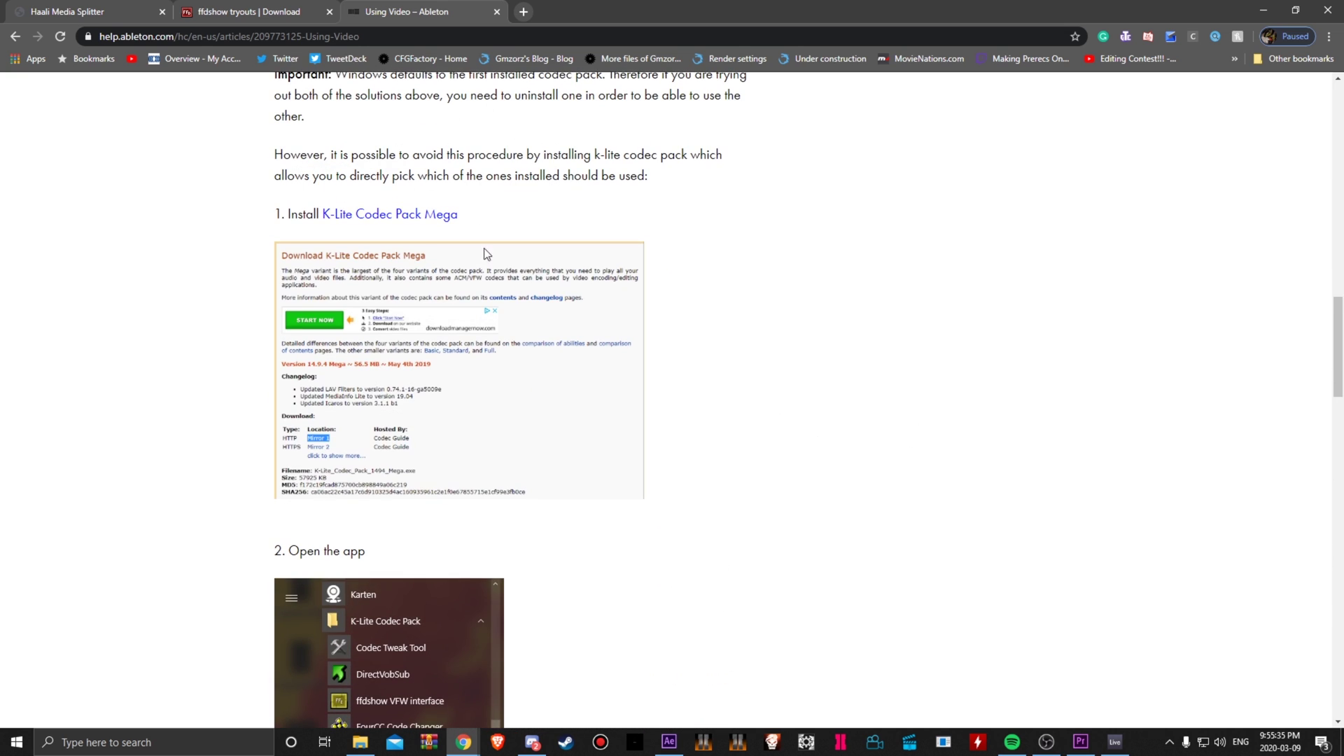
pyautogui.click(264, 6)
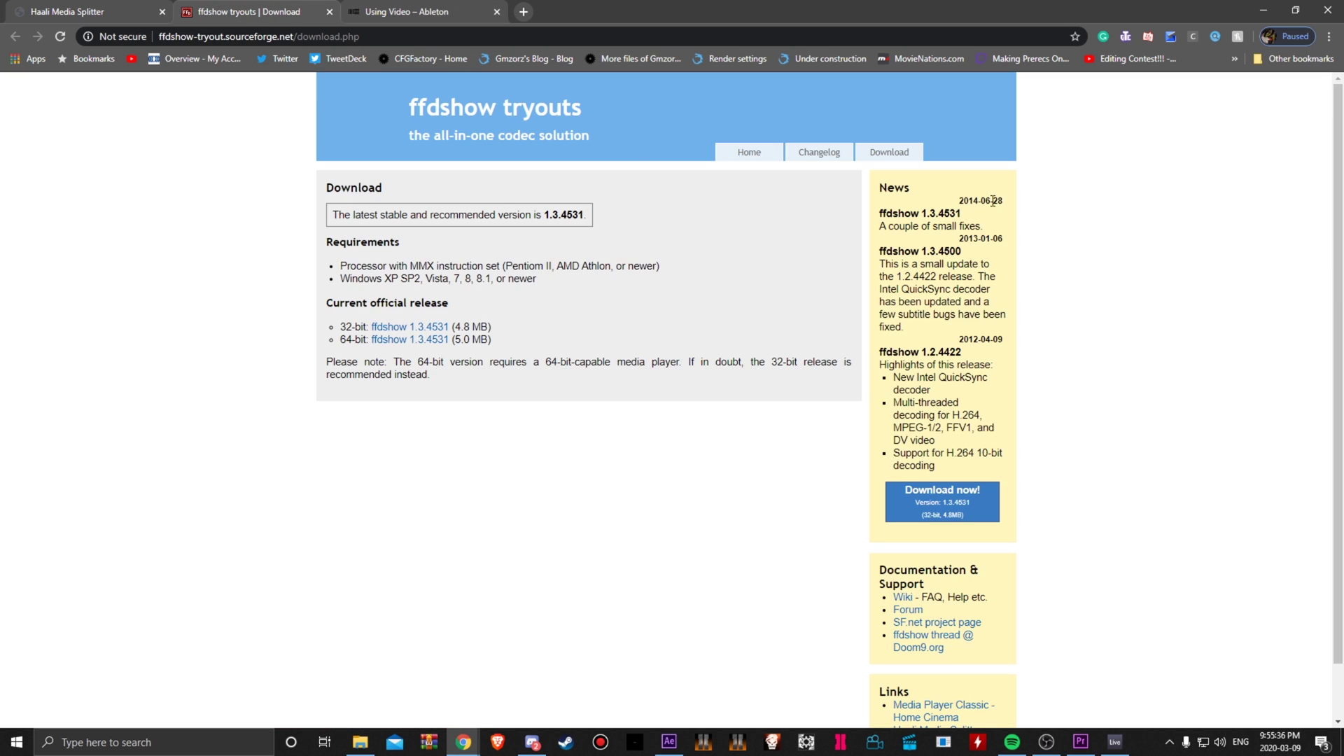
pyautogui.hotkey('alt', 'Tab')
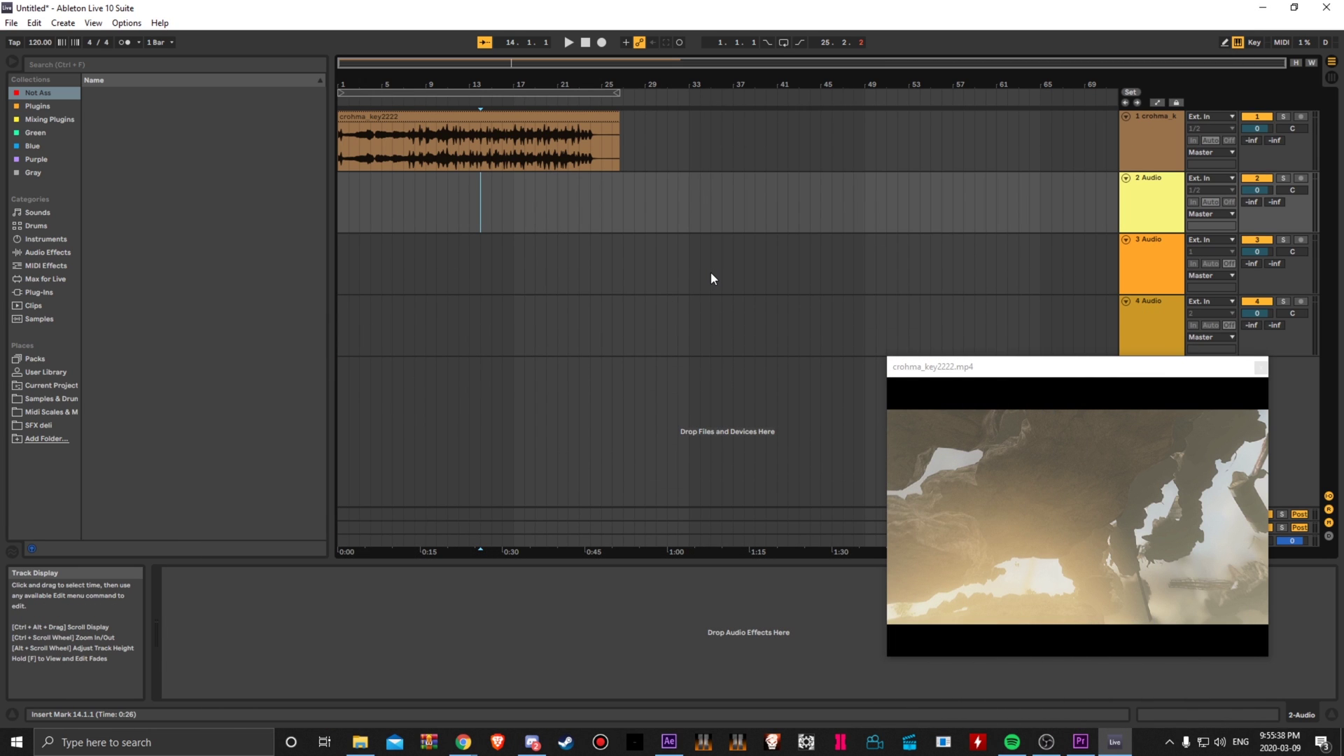